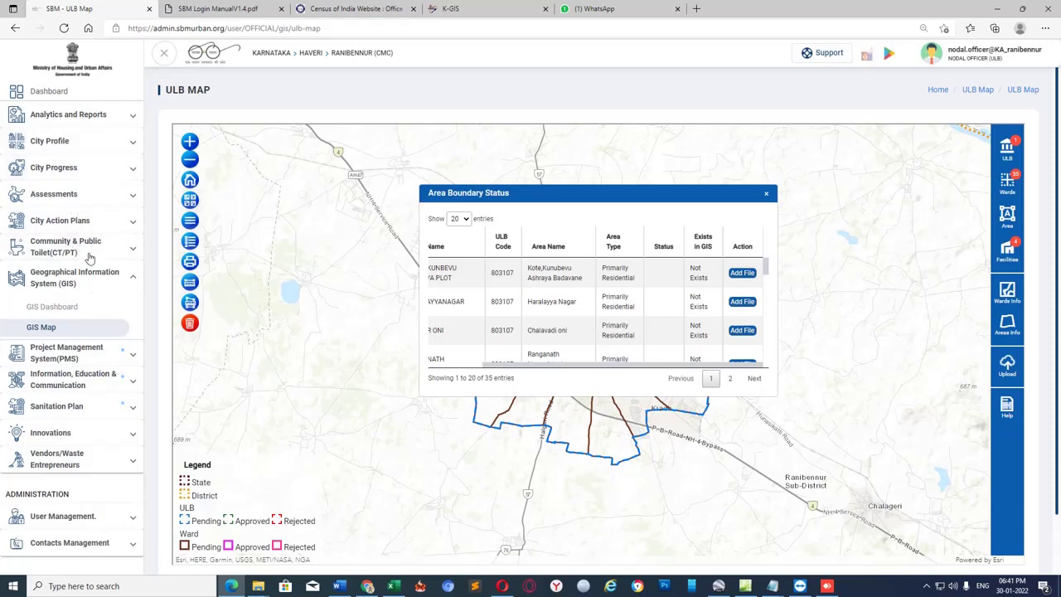
- Expand the City Profile section in the SBM Urban portal sidebar
click(130, 145)
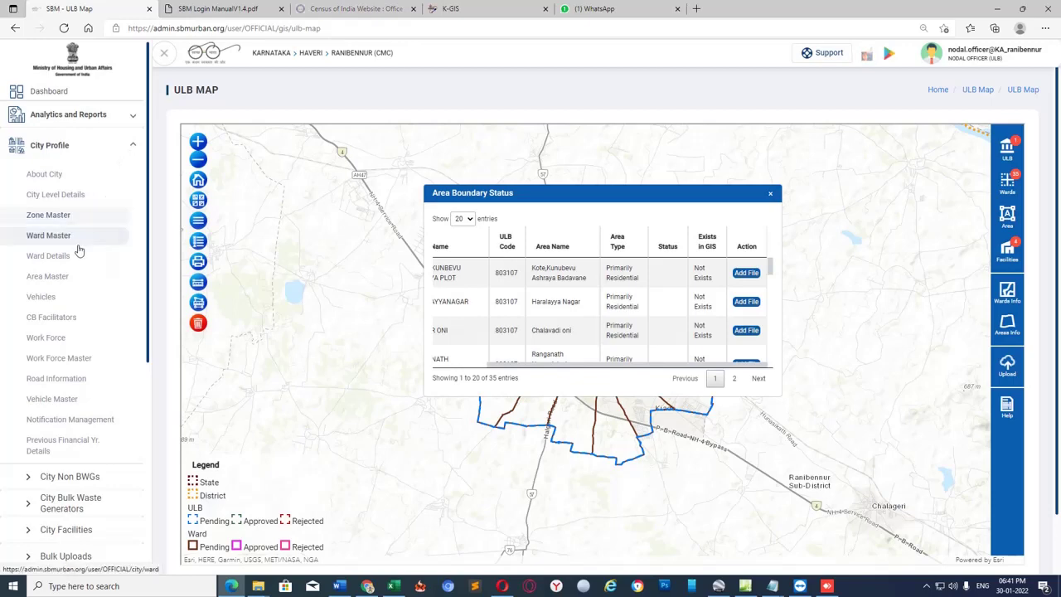
click(56, 279)
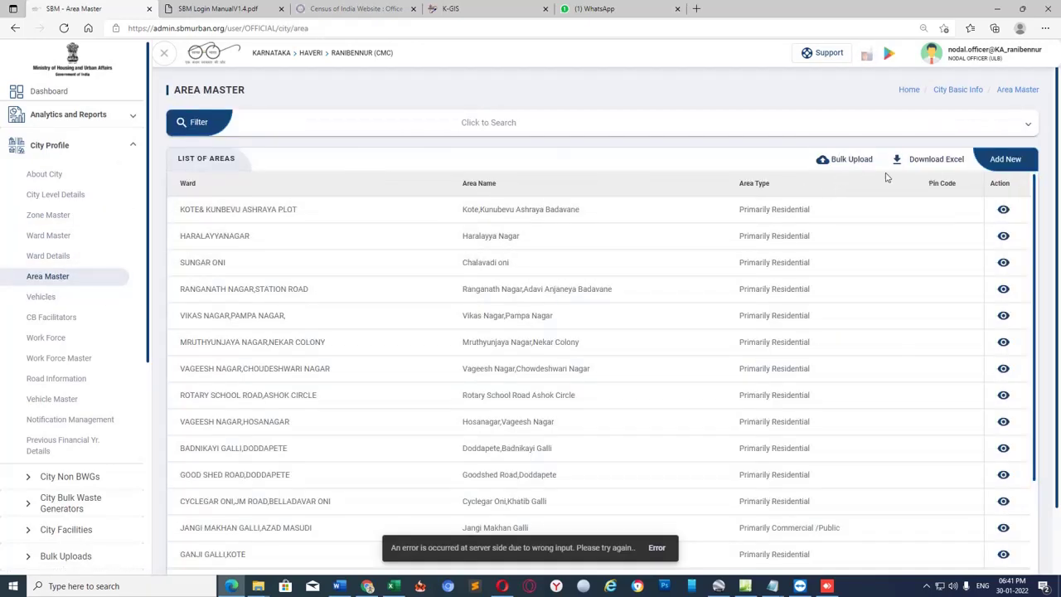
click(925, 163)
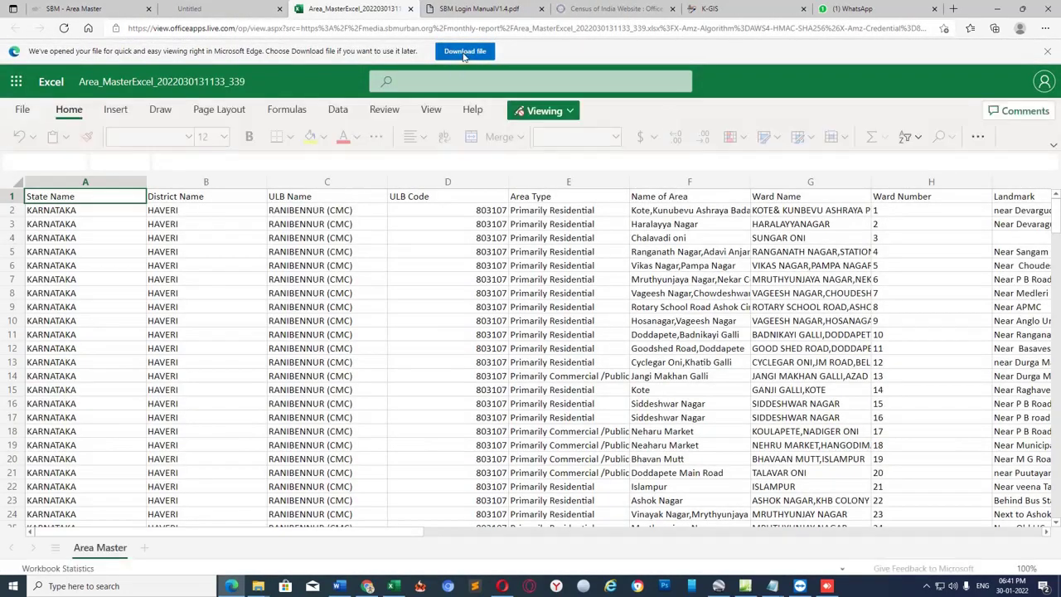
click(466, 53)
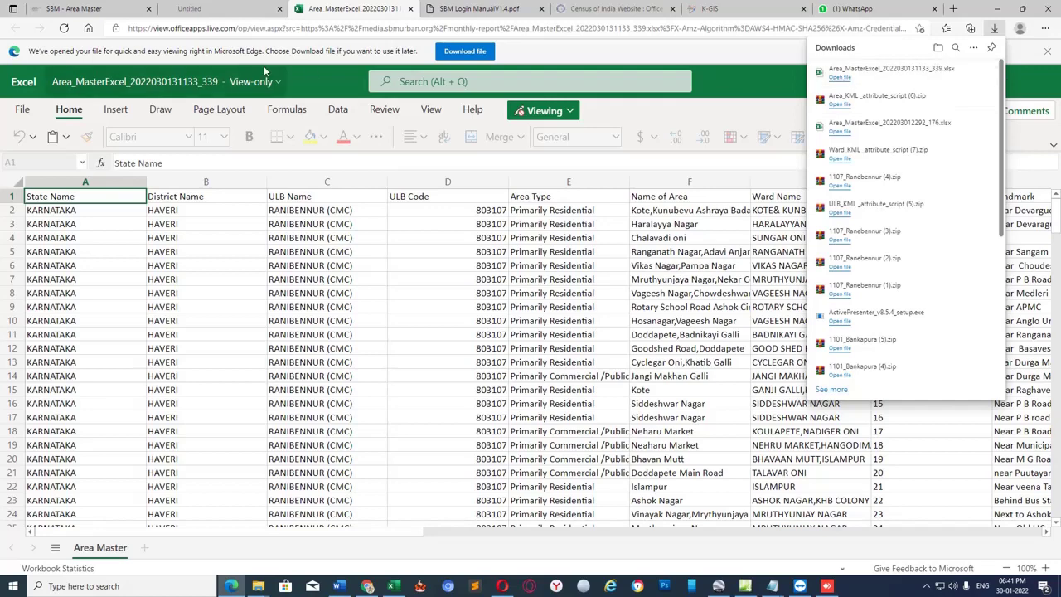
- Open the area workbook, enable editing and widen Ward Name column G, then return to the browser
click(840, 78)
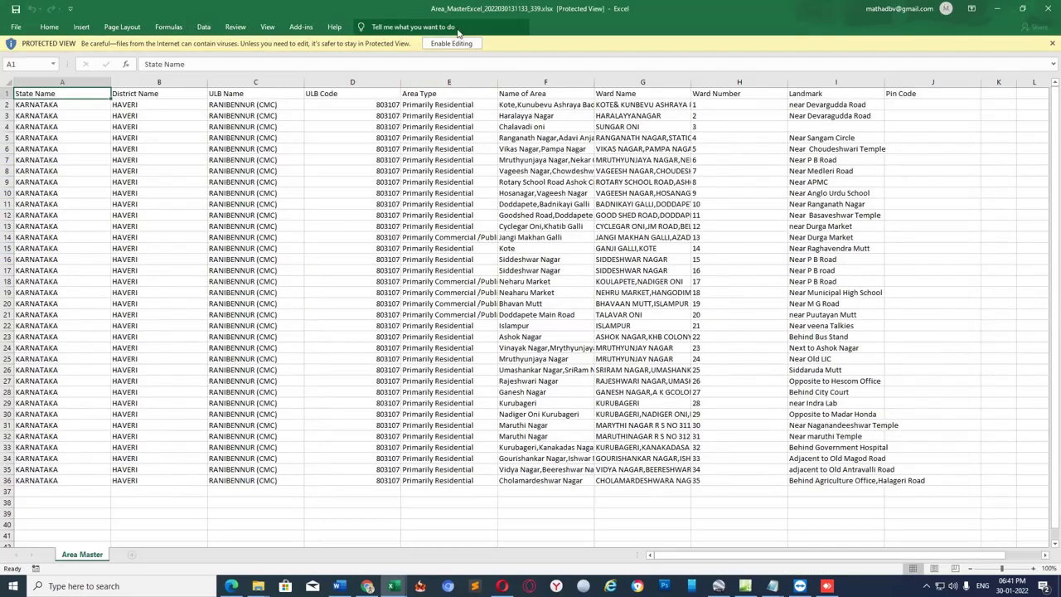
click(452, 44)
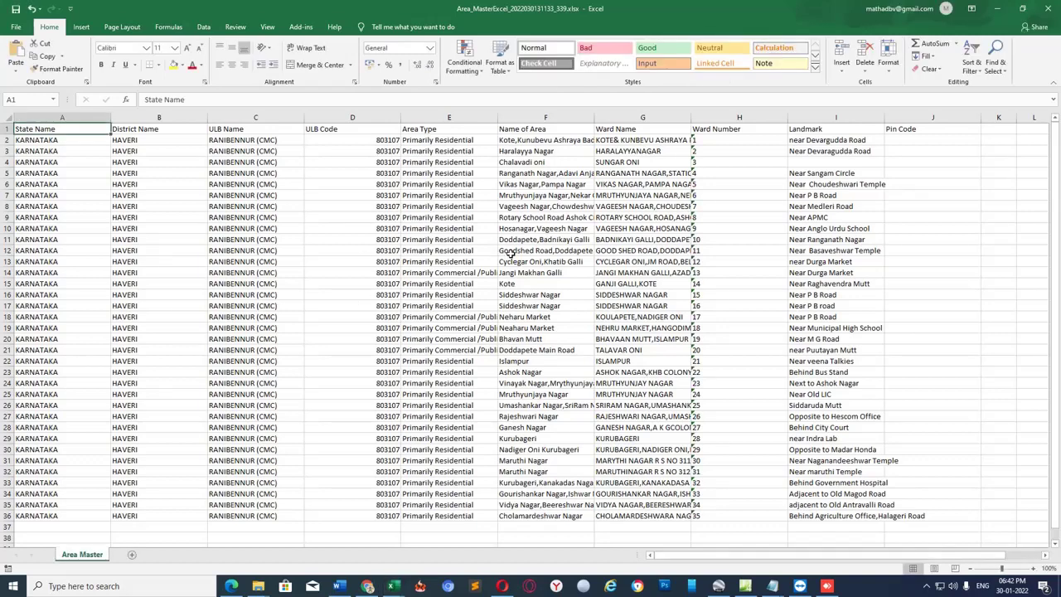
drag(692, 116, 719, 111)
key(alt+Tab)
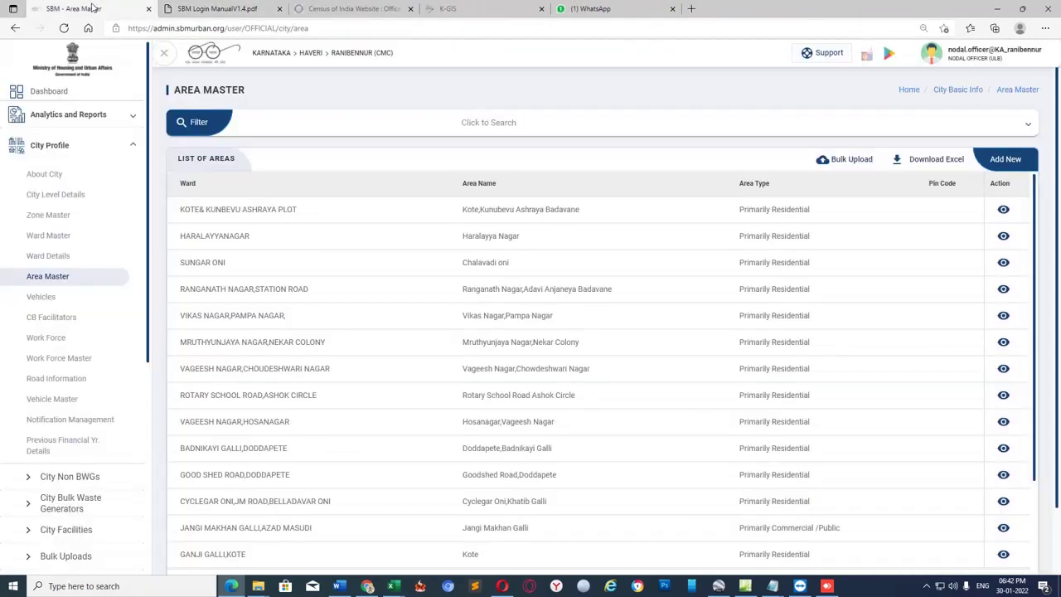
- Open GIS Map and scroll Area Boundary Status to the Exists in GIS and Action columns
scroll(11, 414, down, 3)
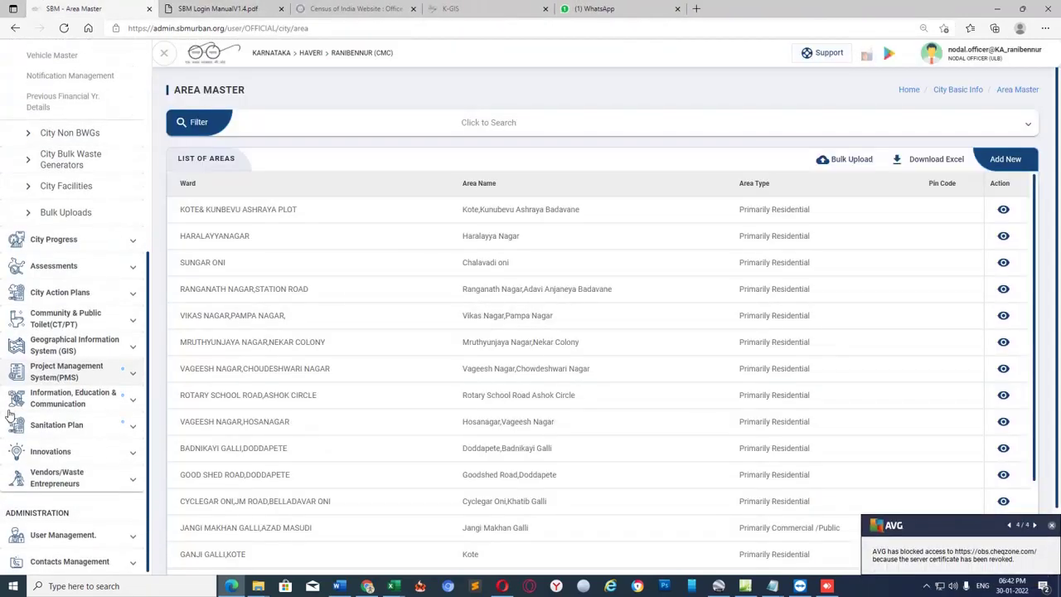
click(75, 344)
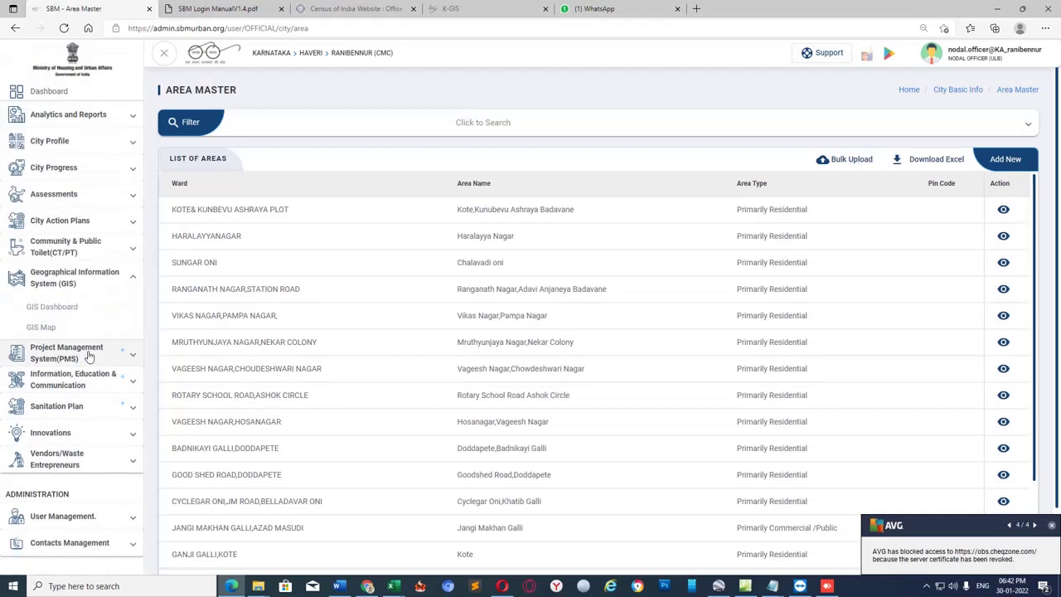
click(46, 328)
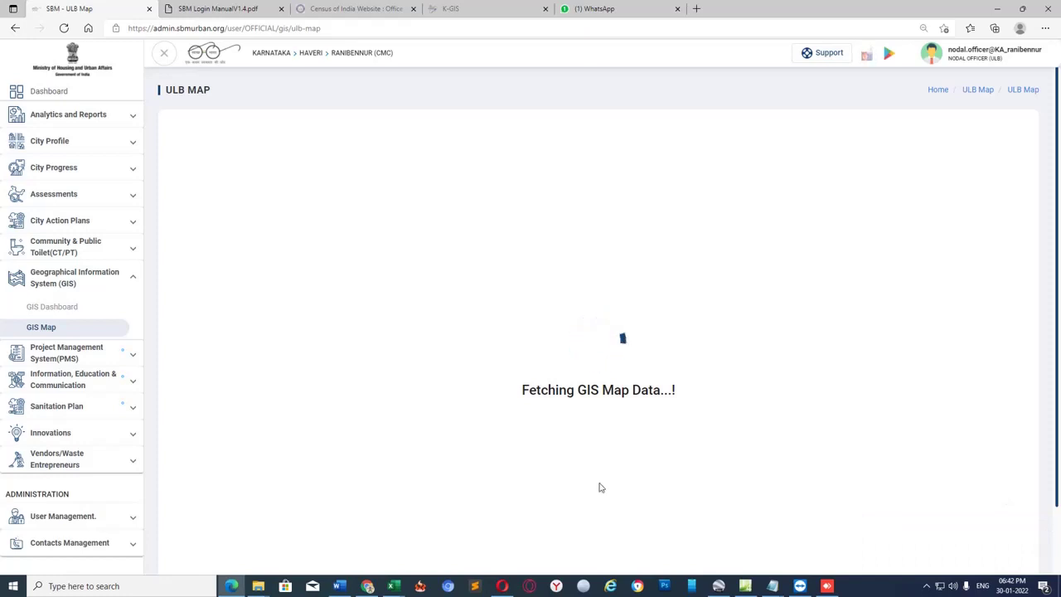
click(926, 587)
click(951, 565)
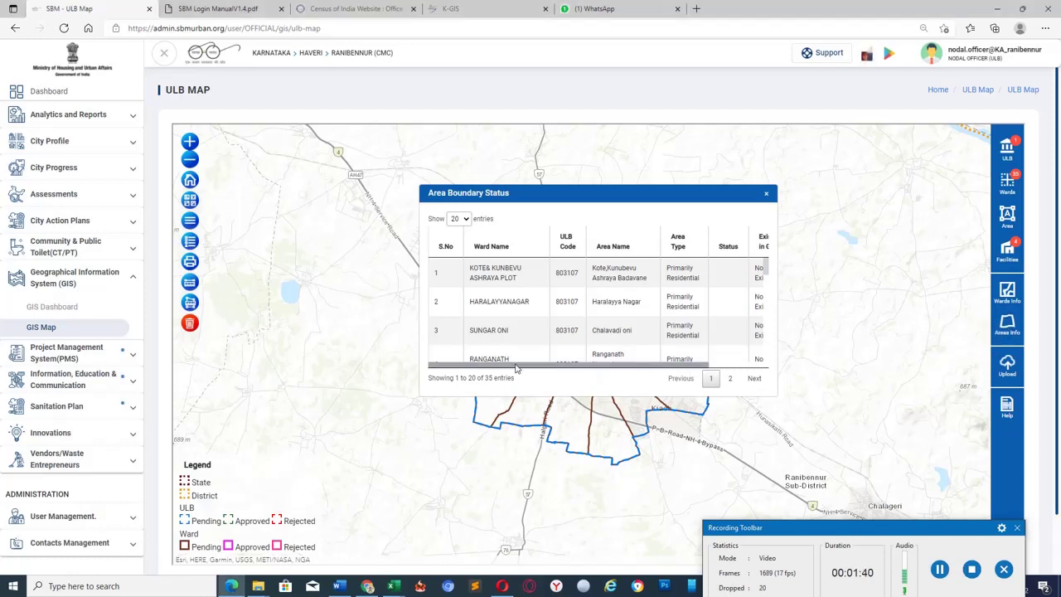
mouse_move(521, 368)
mouse_down()
mouse_move(623, 368)
mouse_move(507, 368)
mouse_up()
drag(497, 367, 586, 368)
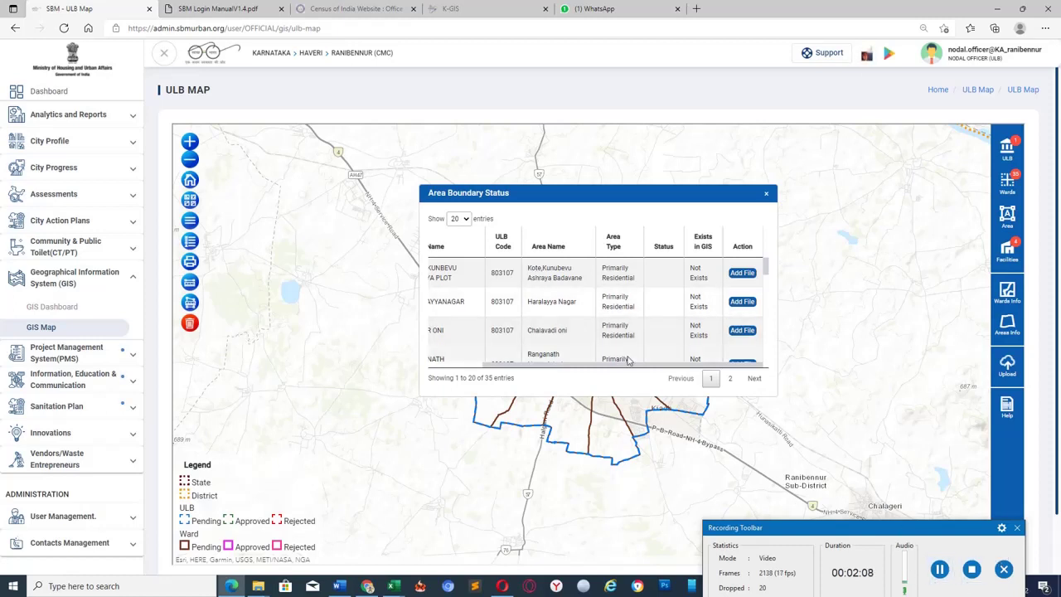
click(946, 568)
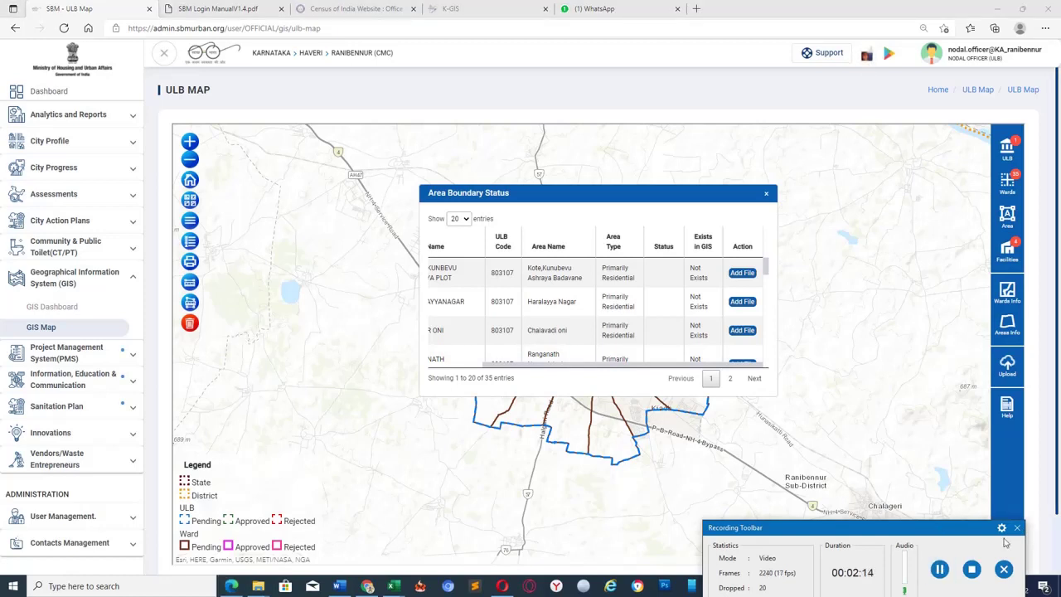
click(946, 570)
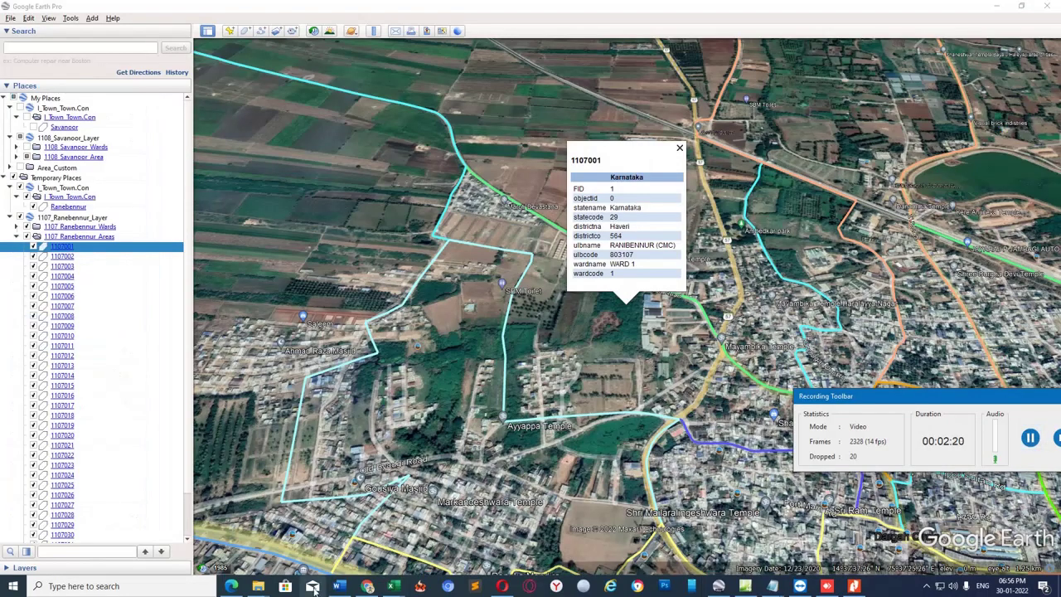
- In Downloads, open Area_KML _attribute_script (6).zip to show the script text file inside
click(368, 586)
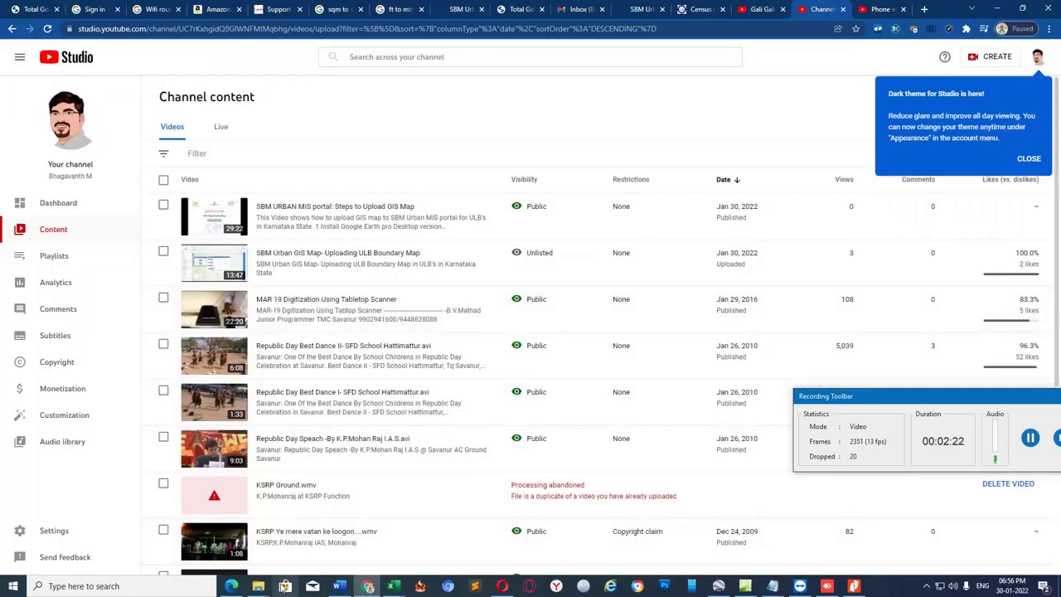
mouse_move(257, 586)
click(426, 527)
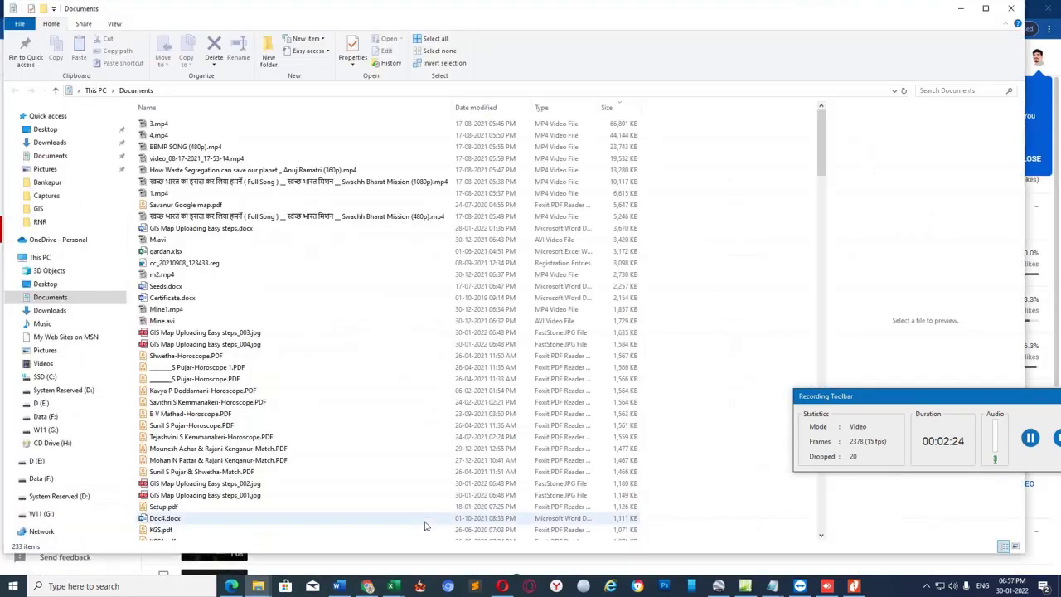
click(50, 143)
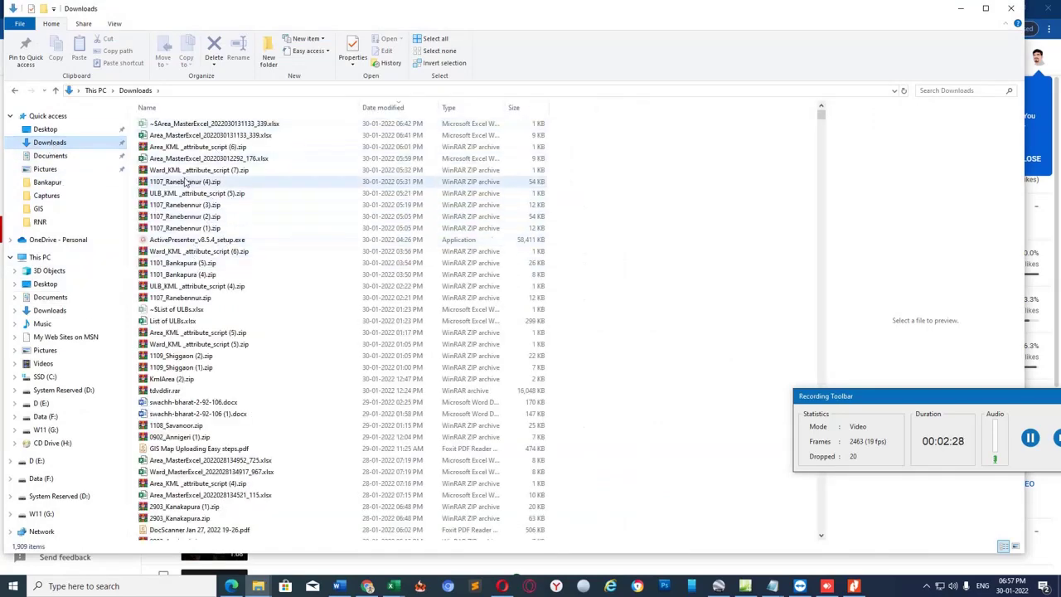
click(185, 182)
click(200, 149)
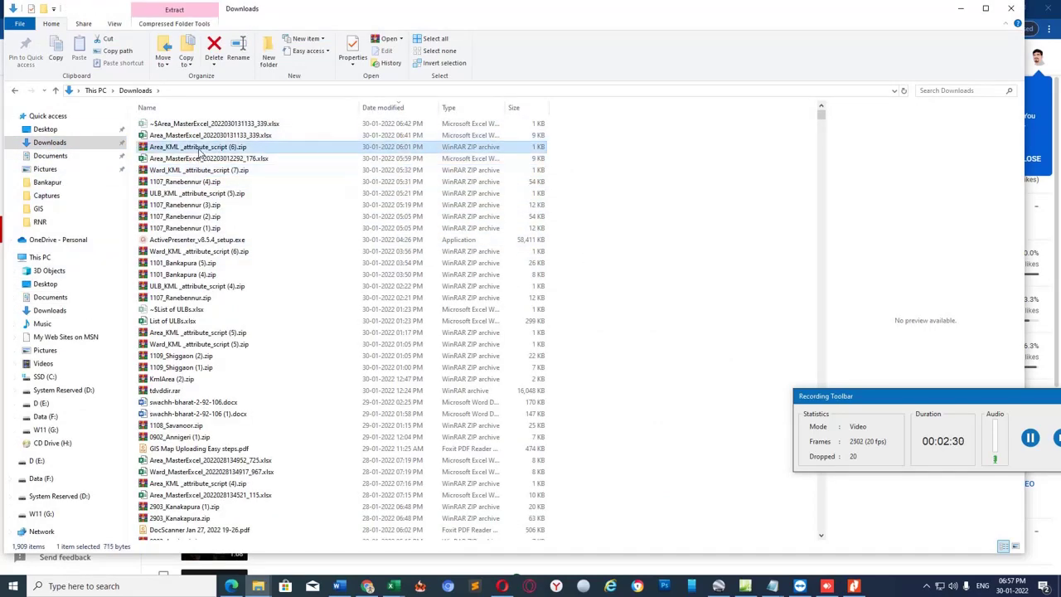
double_click(200, 149)
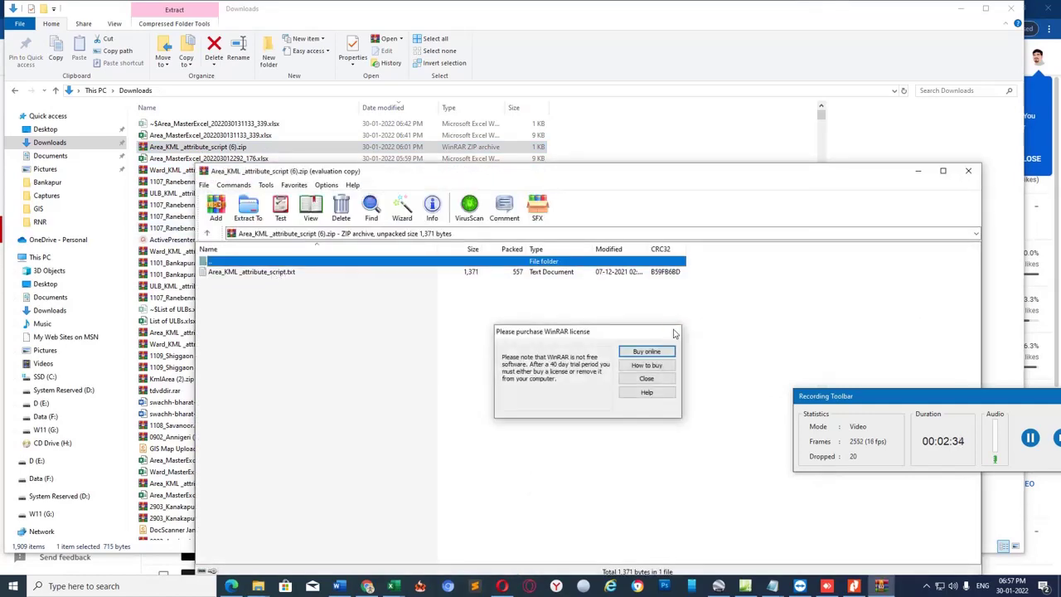
- Open Area_KML_attribute_script.txt in Notepad and move it aside to uncover the ward info
click(646, 378)
double_click(251, 272)
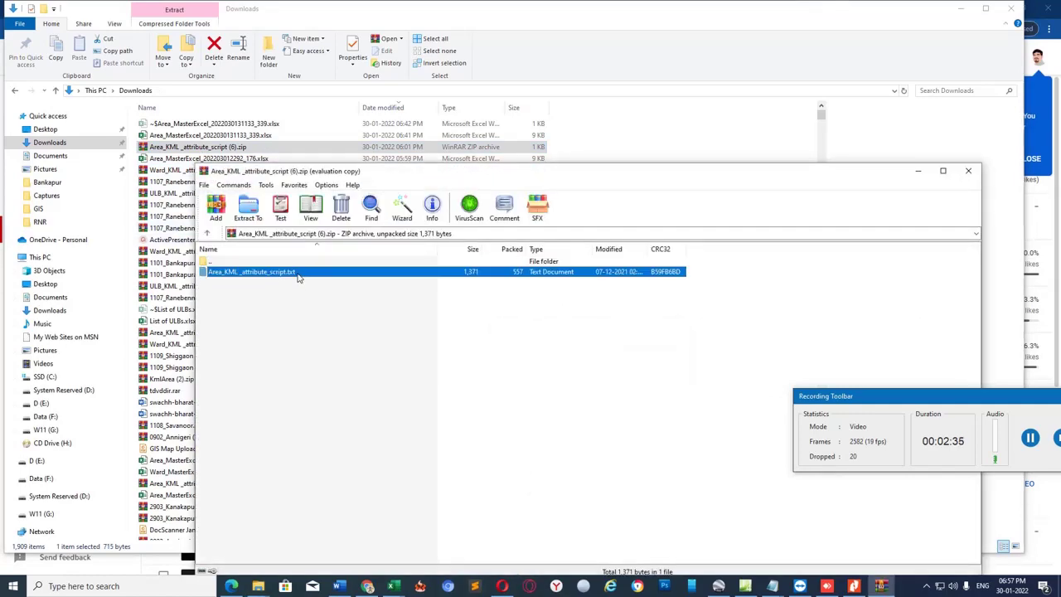
click(975, 12)
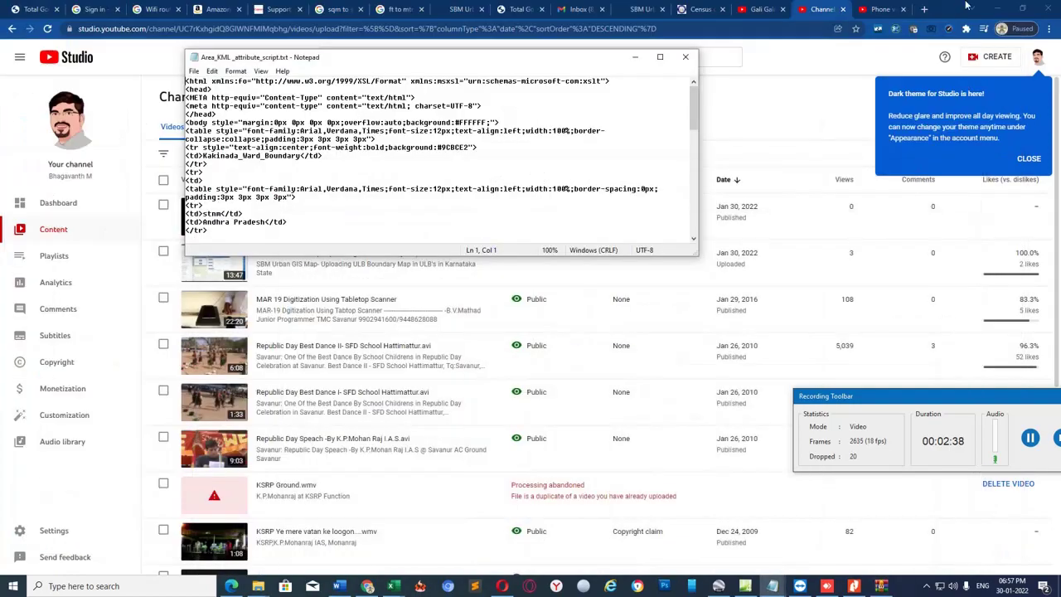
click(994, 10)
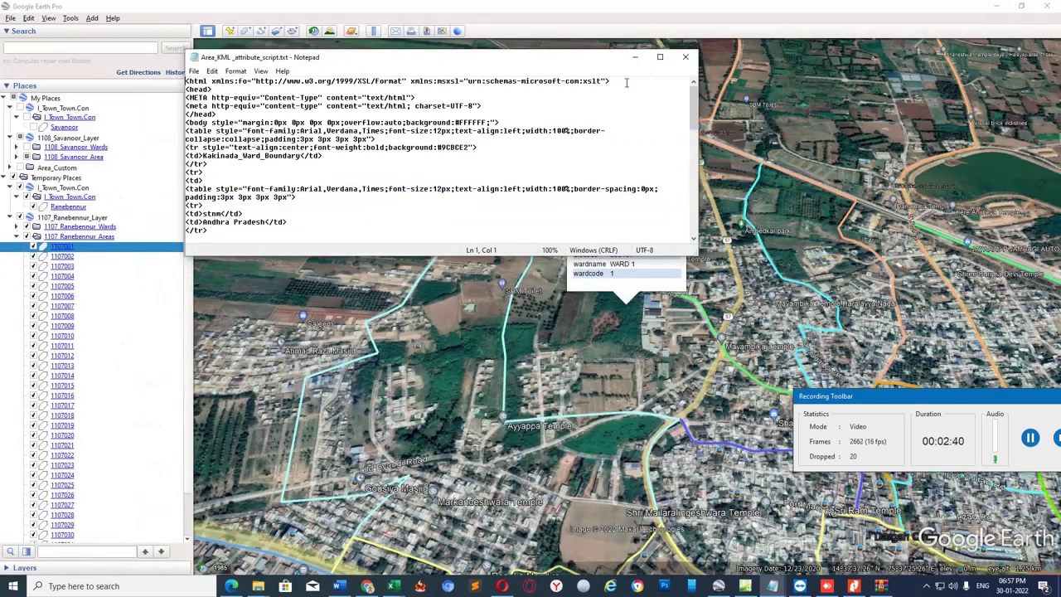
drag(580, 59, 636, 347)
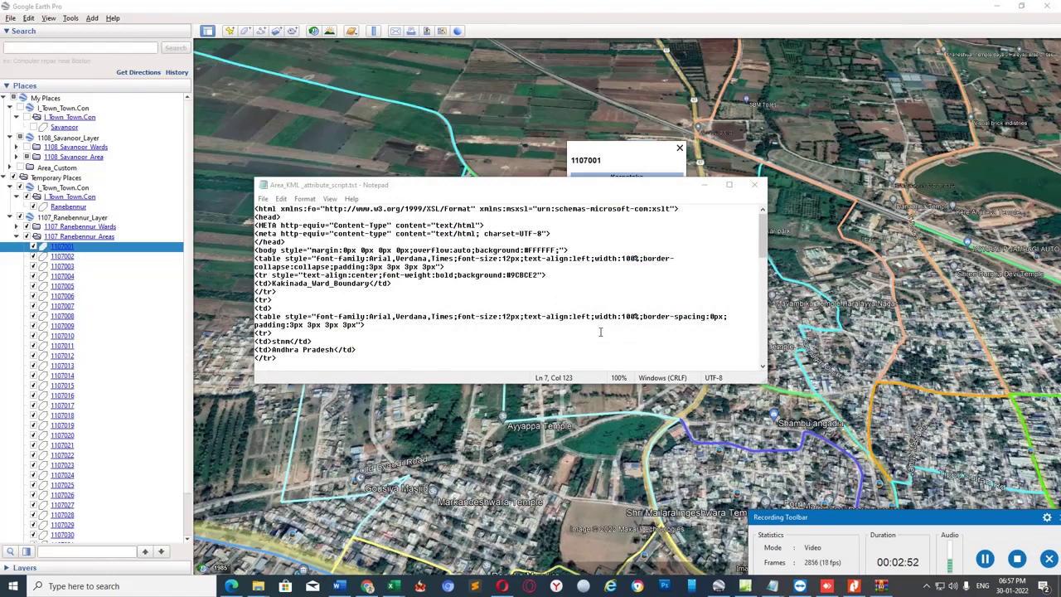
- Select and copy the entire HTML attribute script from Notepad
click(281, 199)
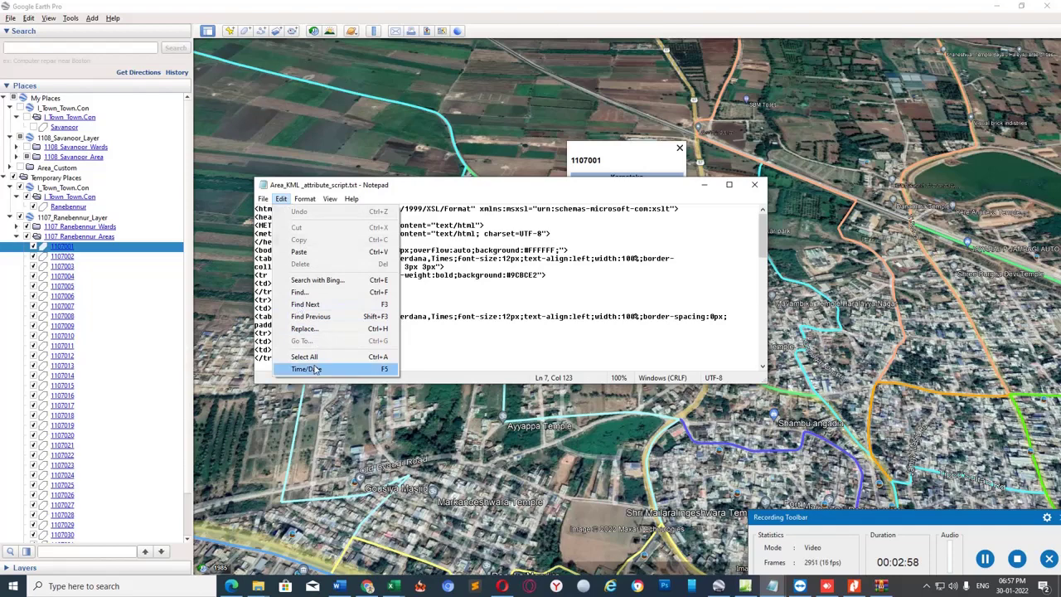
click(315, 356)
click(281, 200)
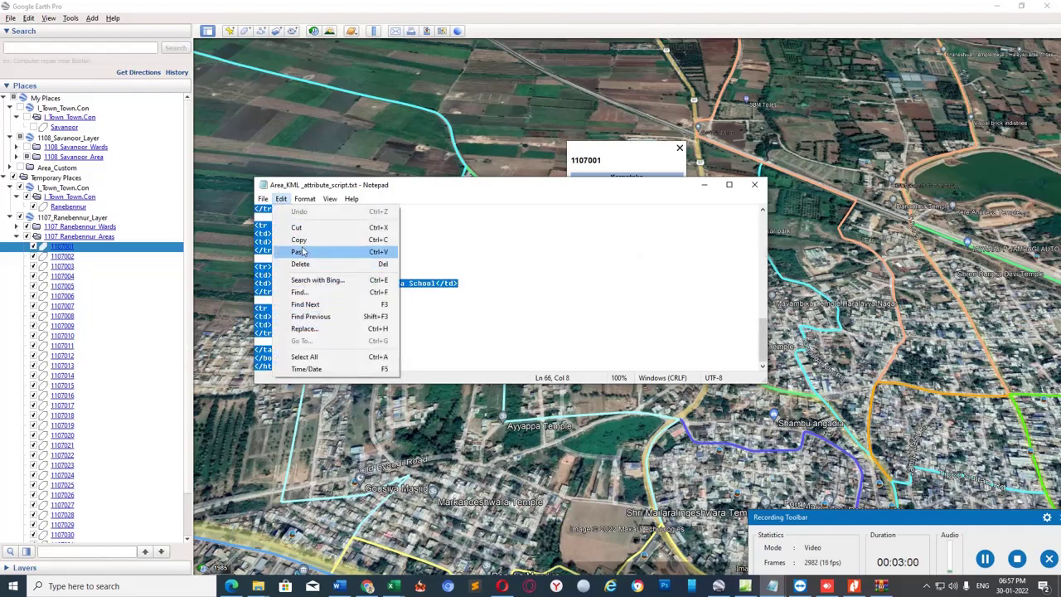
click(300, 239)
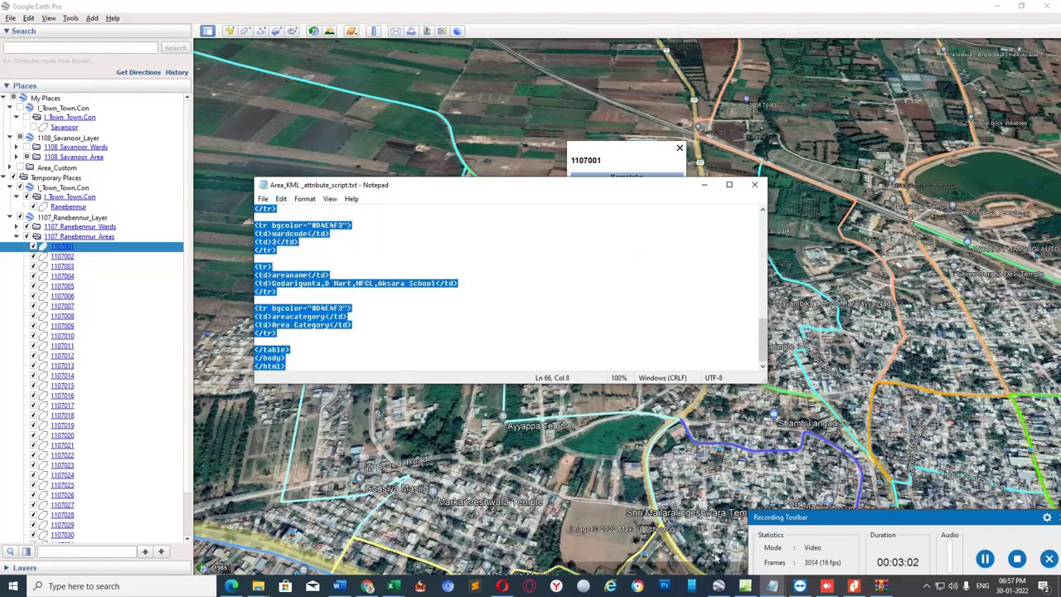
- Replace all HTML in the Expression Web page with the copied Kakinada_Ward_Boundary table code
click(750, 588)
scroll(425, 199, up, 1)
click(424, 199)
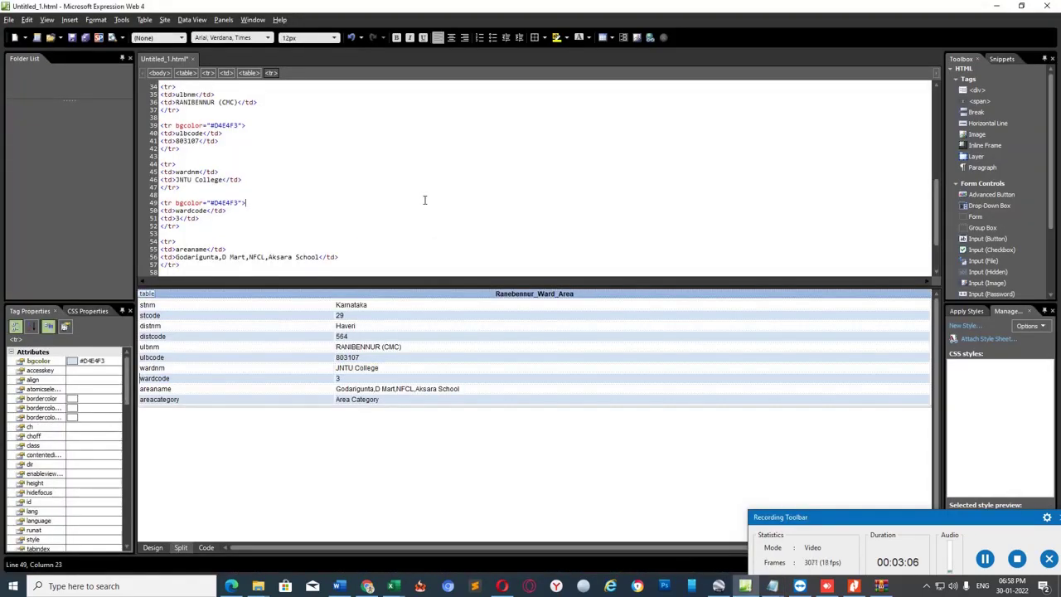
click(375, 153)
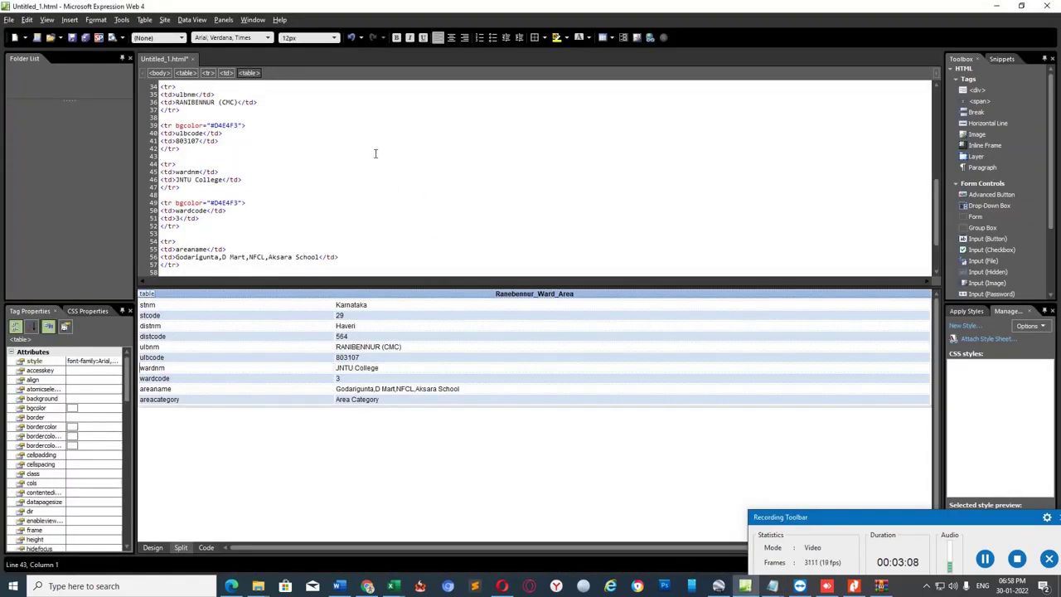
key(ctrl+a)
key(Delete)
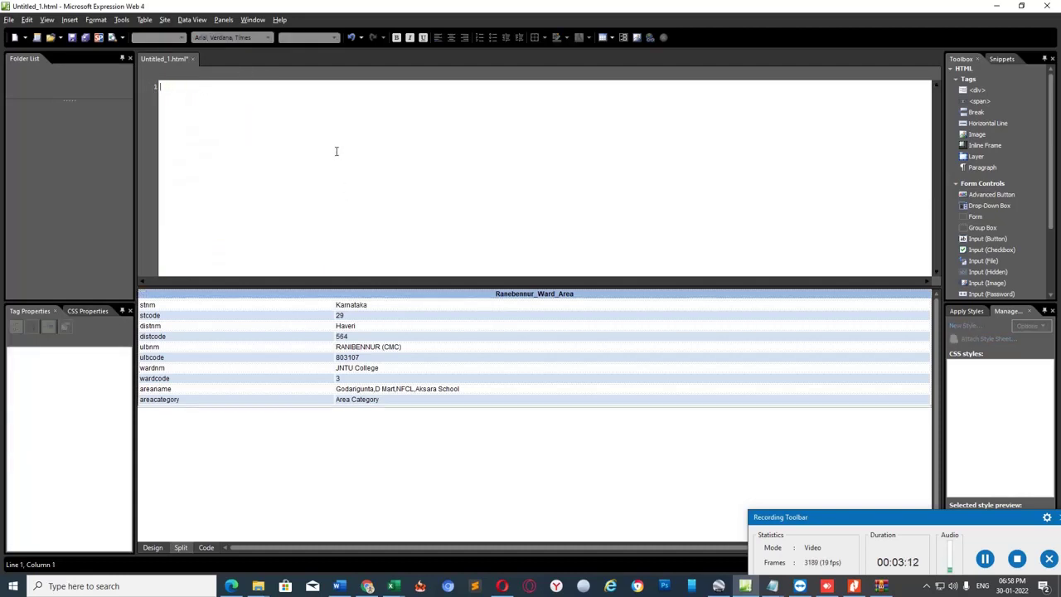
key(ctrl+v)
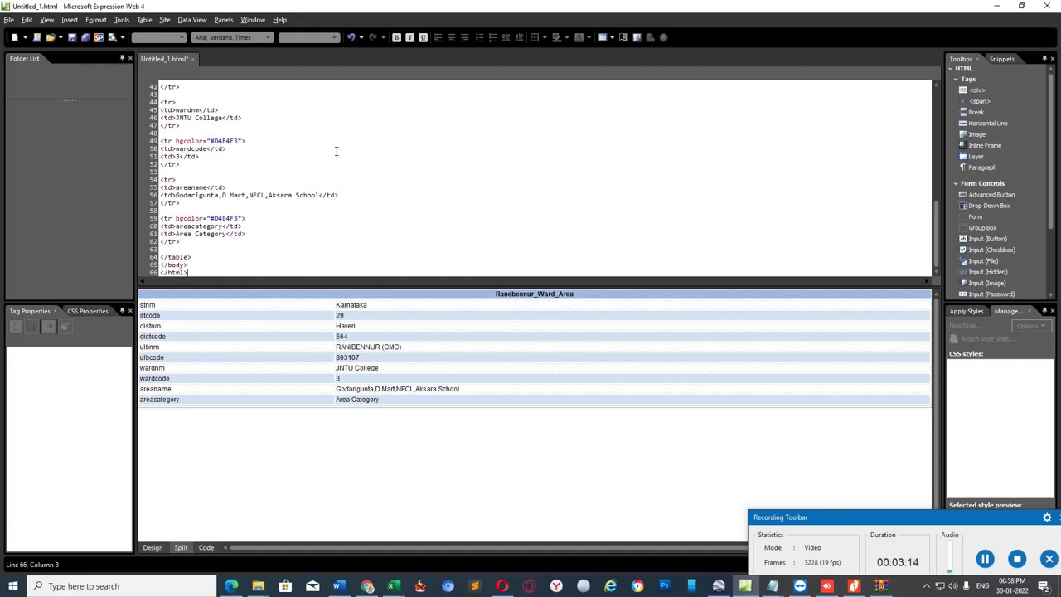
- Check the rendered attribute table and place the caret after Kakinada in its title
click(470, 385)
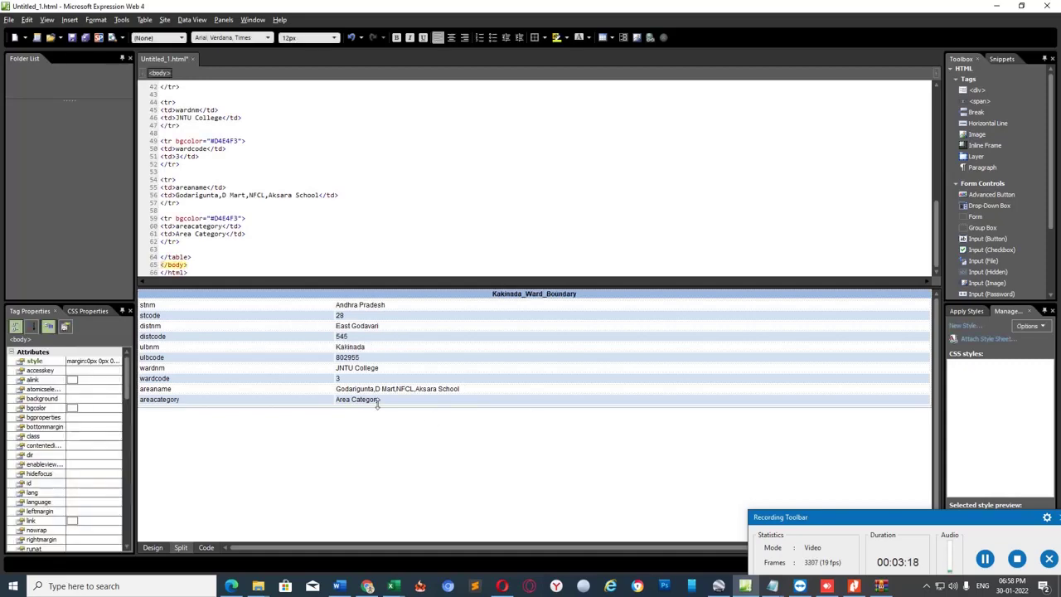
drag(377, 402, 341, 315)
click(483, 360)
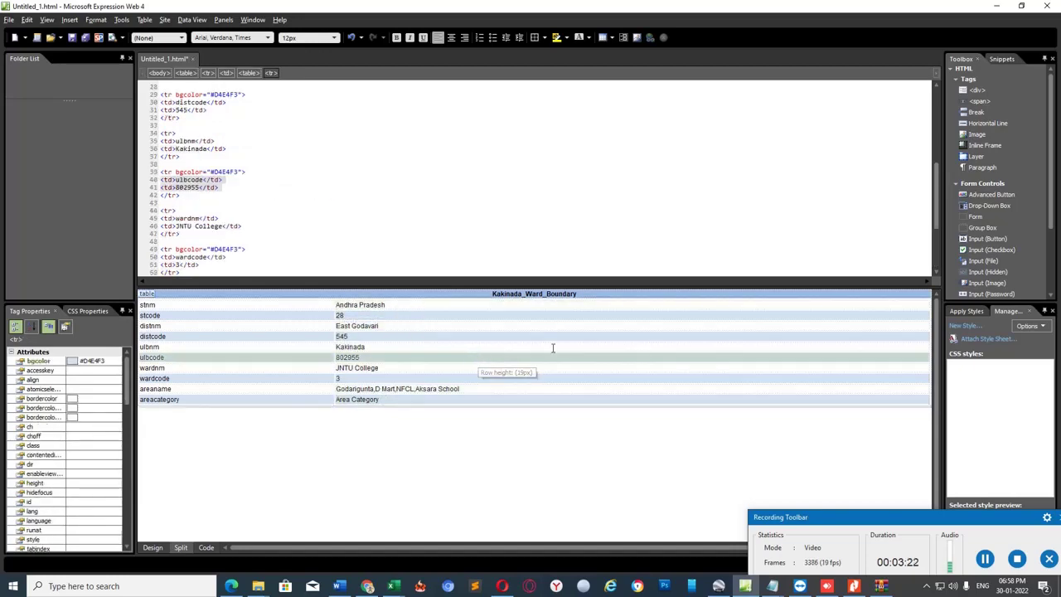
click(522, 294)
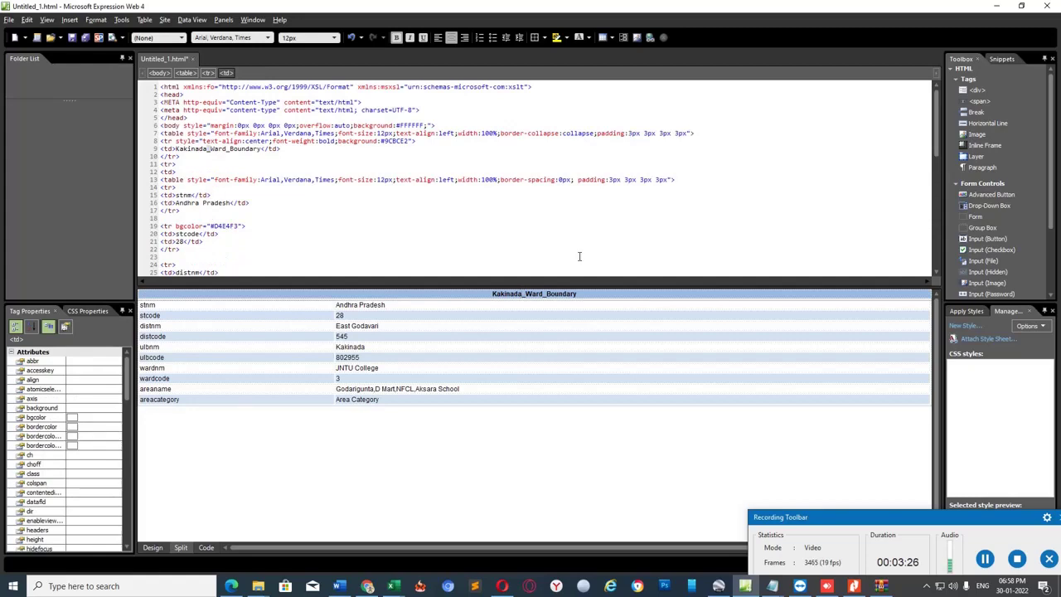
- Retitle the table from Kakinada_Ward_Boundary to RANIBENNUR_Ward_Areas
key(BackSpace)
key(BackSpace)
key(BackSpace)
key(BackSpace)
key(BackSpace)
key(BackSpace)
key(BackSpace)
key(BackSpace)
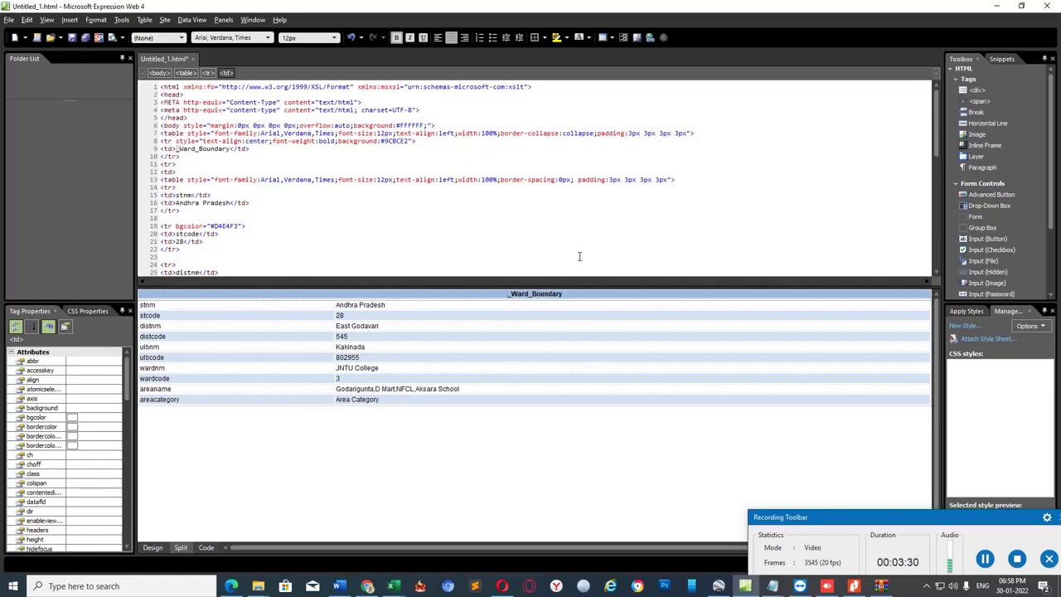
text(Ranebi)
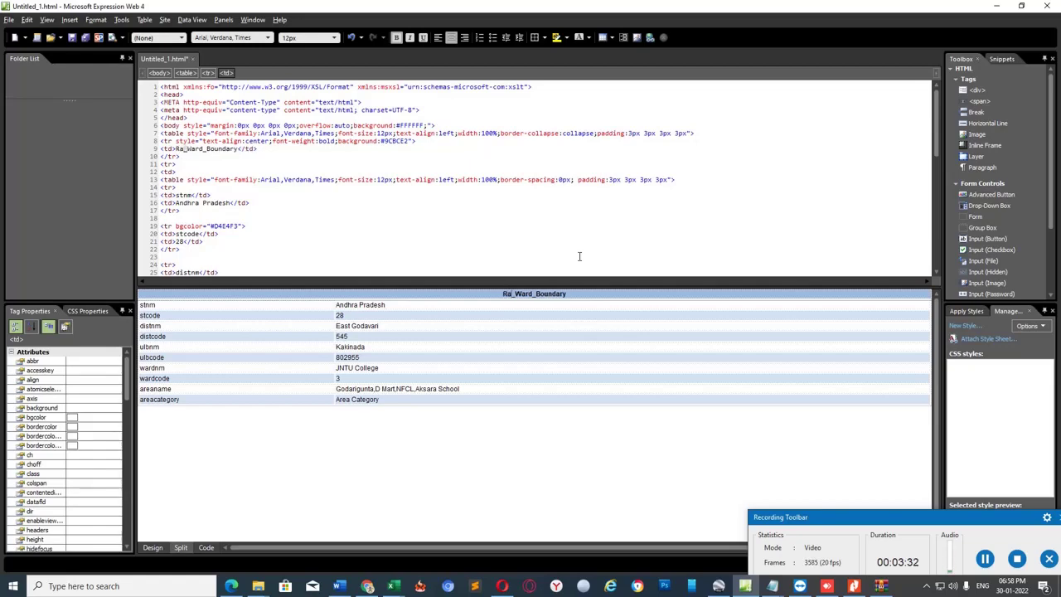
text(ennur)
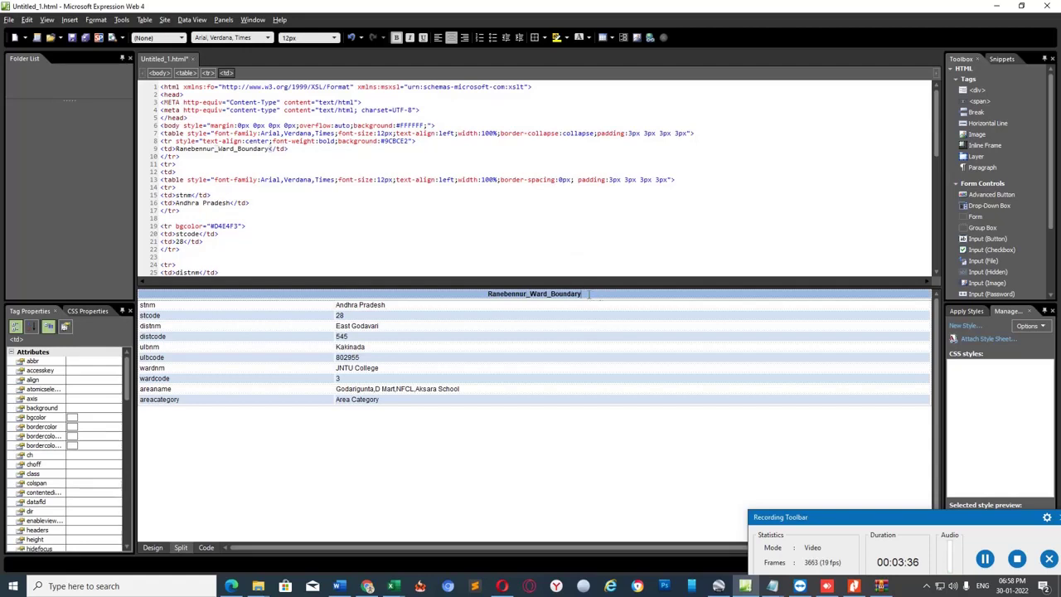
click(588, 293)
key(BackSpace)
key(BackSpace)
key(BackSpace)
key(BackSpace)
key(BackSpace)
key(BackSpace)
key(BackSpace)
key(BackSpace)
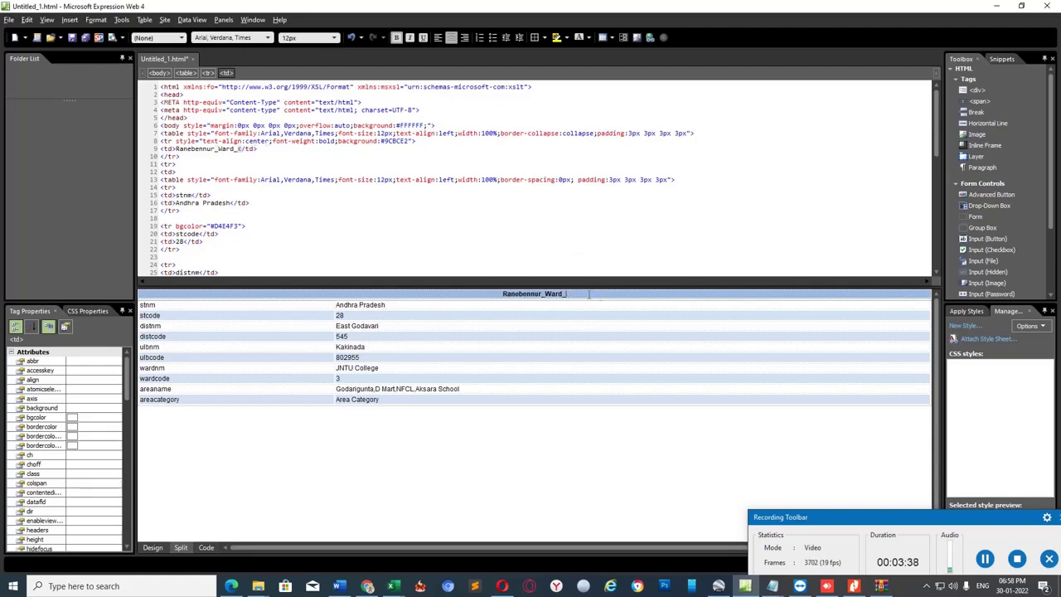
text(Areas)
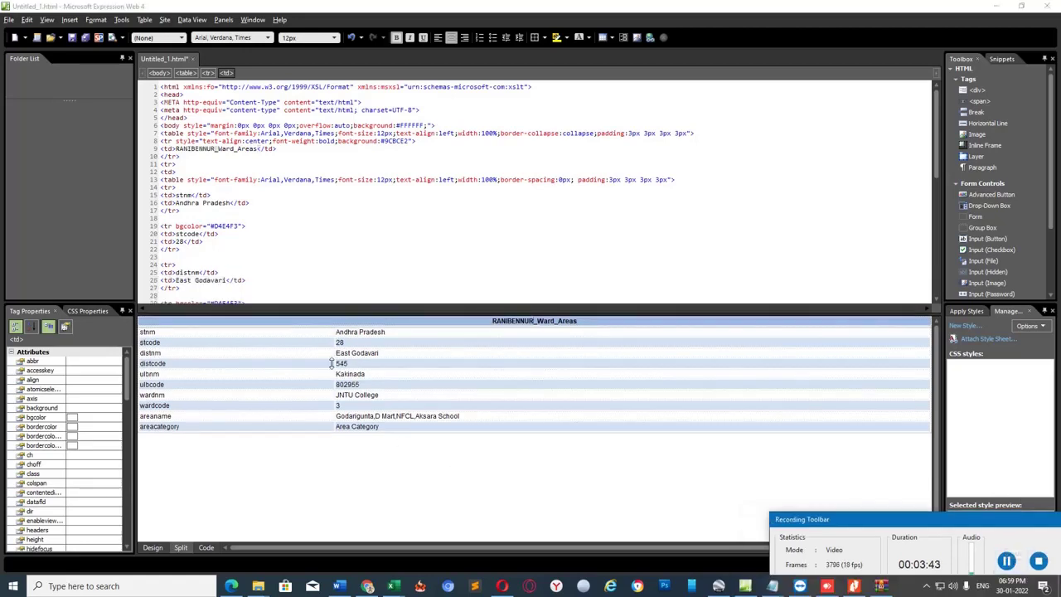
- Set state name Karnataka, state code 29 and district name Haveri
click(160, 332)
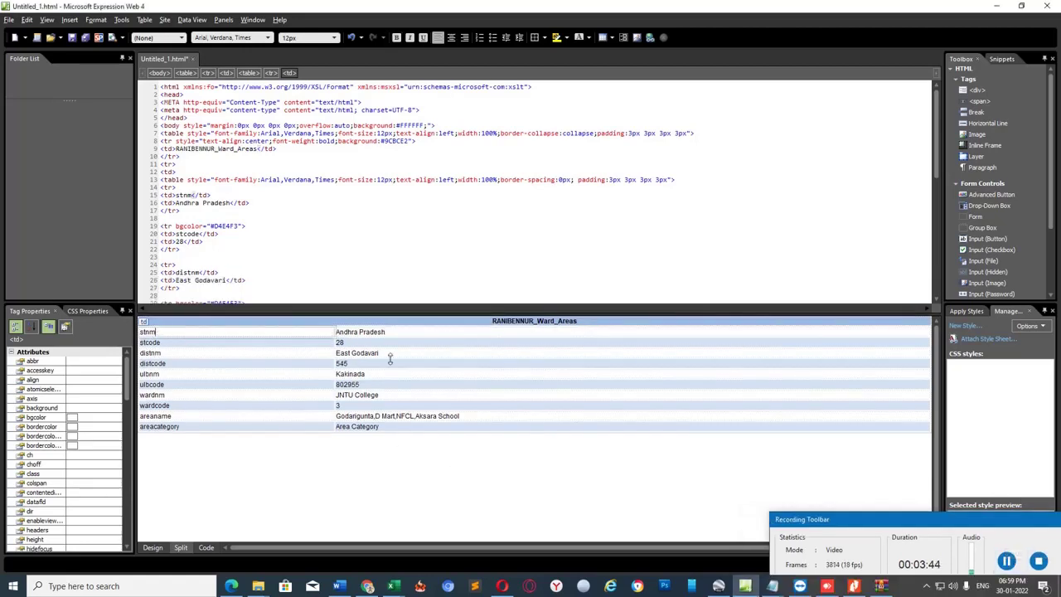
key(Tab)
text(Ka)
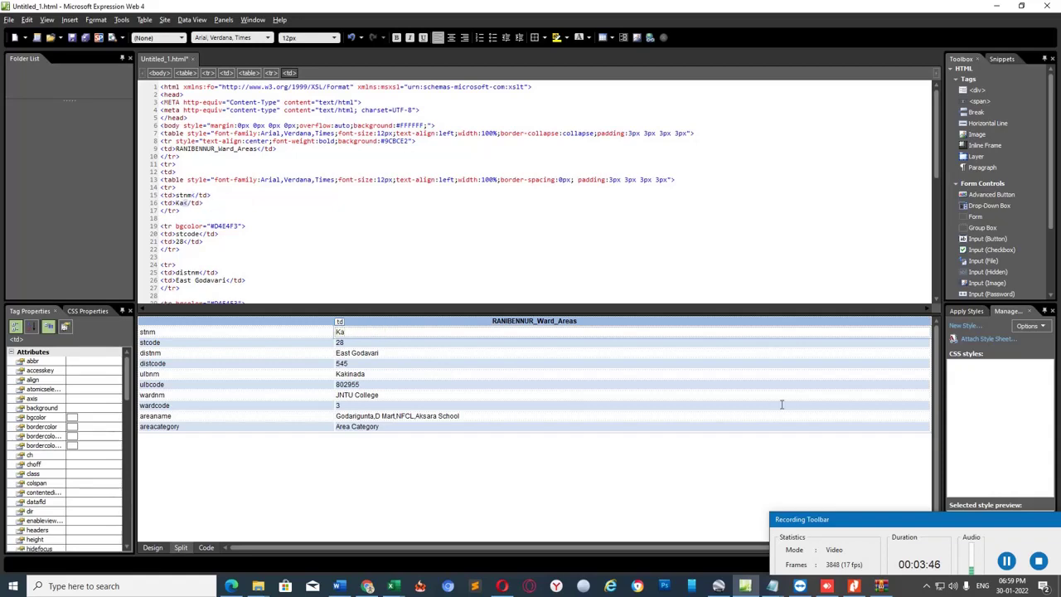
text(rnataka)
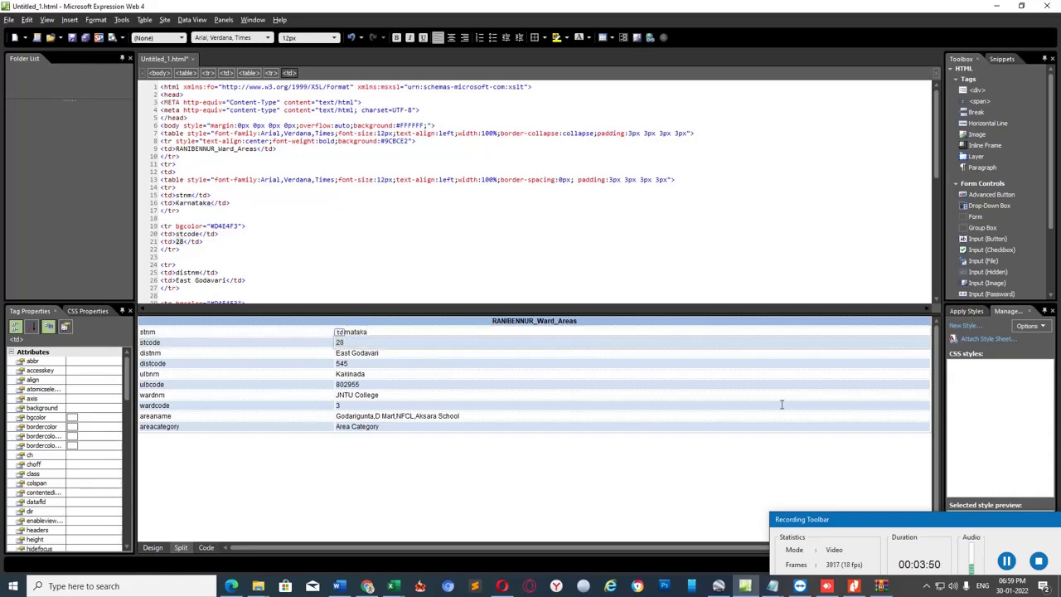
key(Tab)
key(Tab)
text(29)
key(Tab)
key(Tab)
text(Have)
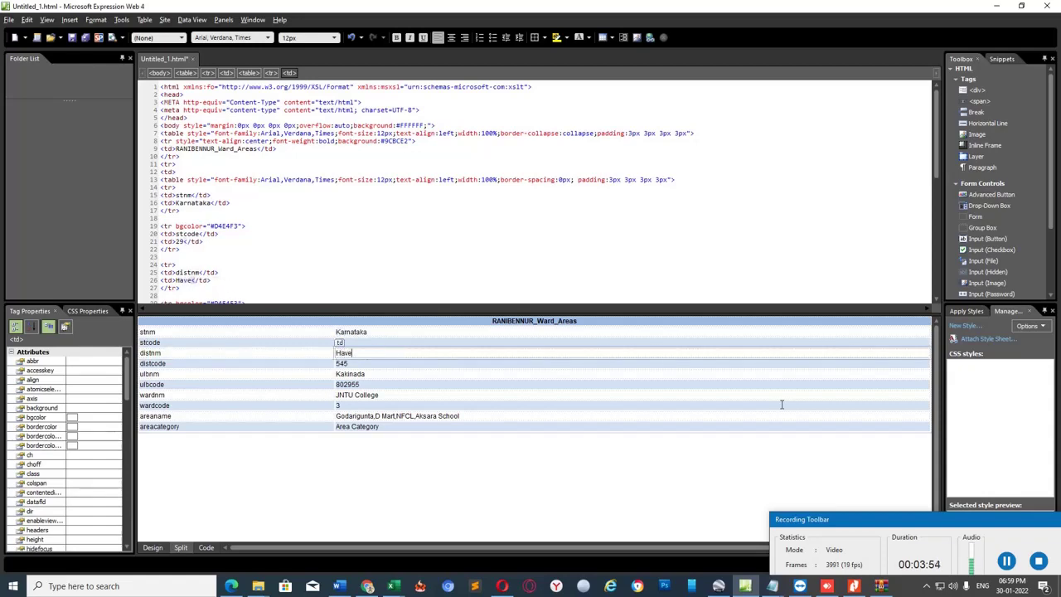
text(ri)
key(Tab)
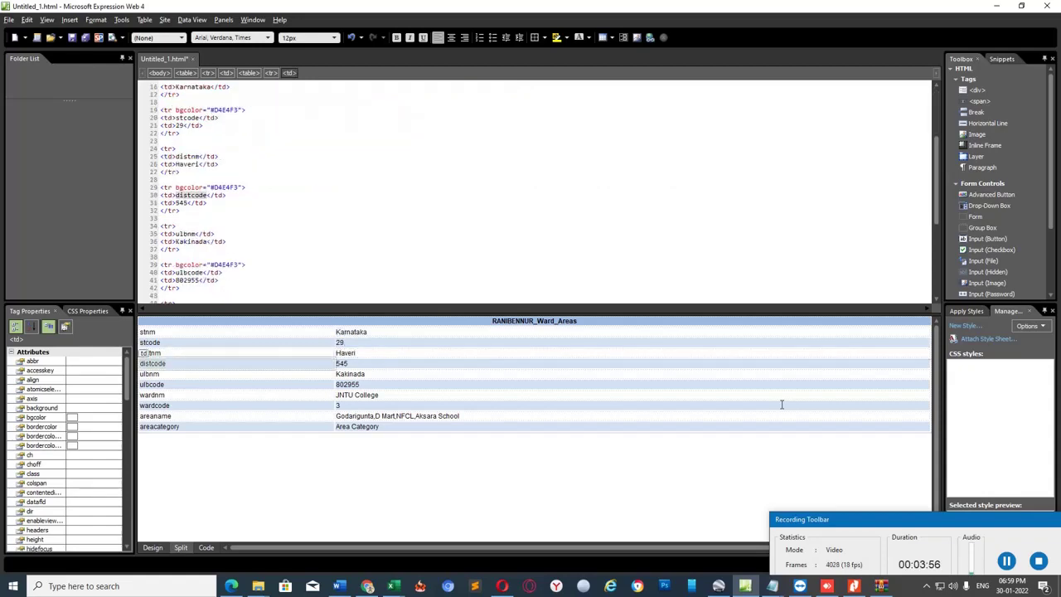
key(Tab)
- Look up Haveri's district code in the ULB list and change 545 to 564
key(alt+Tab)
key(alt+Tab)
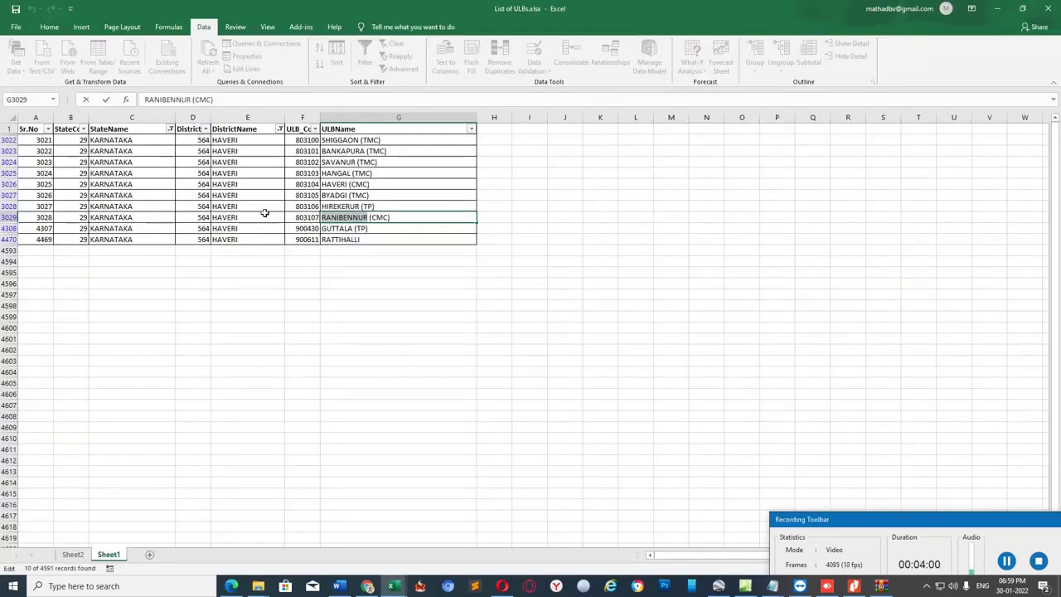
click(196, 206)
key(alt+Tab)
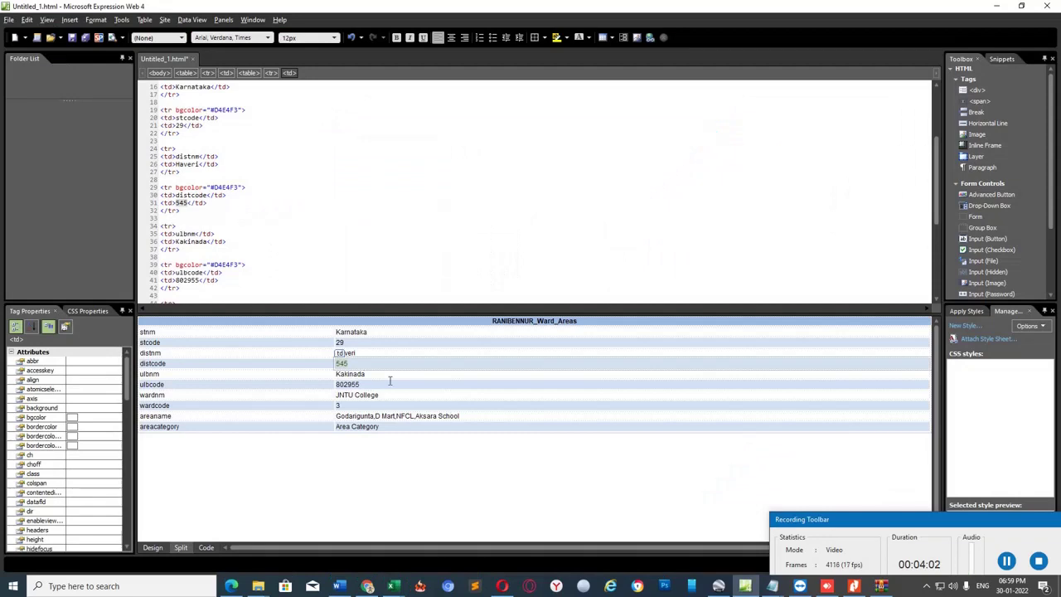
click(386, 363)
key(BackSpace)
key(BackSpace)
key(BackSpace)
text(564)
key(Tab)
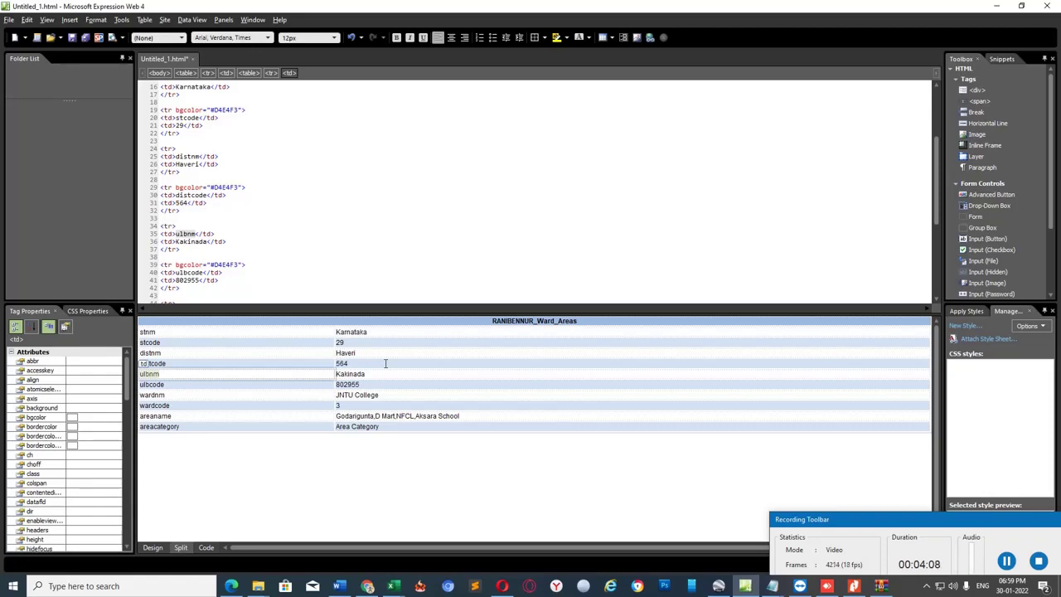
- Set ULB name RANIBENNUR and ulbcode 803107, verified against the ULB list
key(Tab)
text(RANIBENNUR)
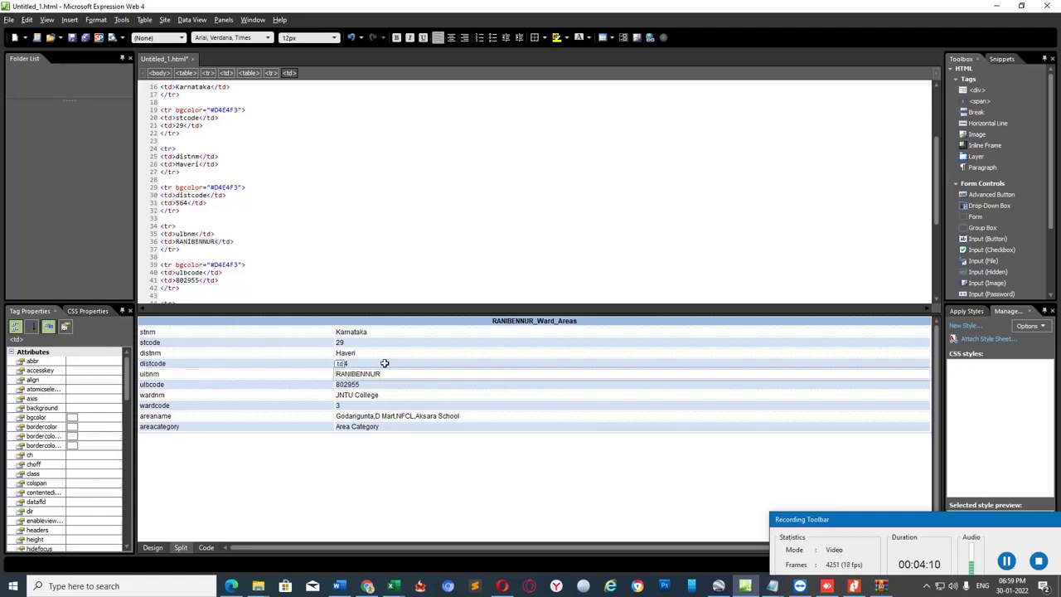
key(Tab)
key(Tab)
text(803107)
key(alt+Tab)
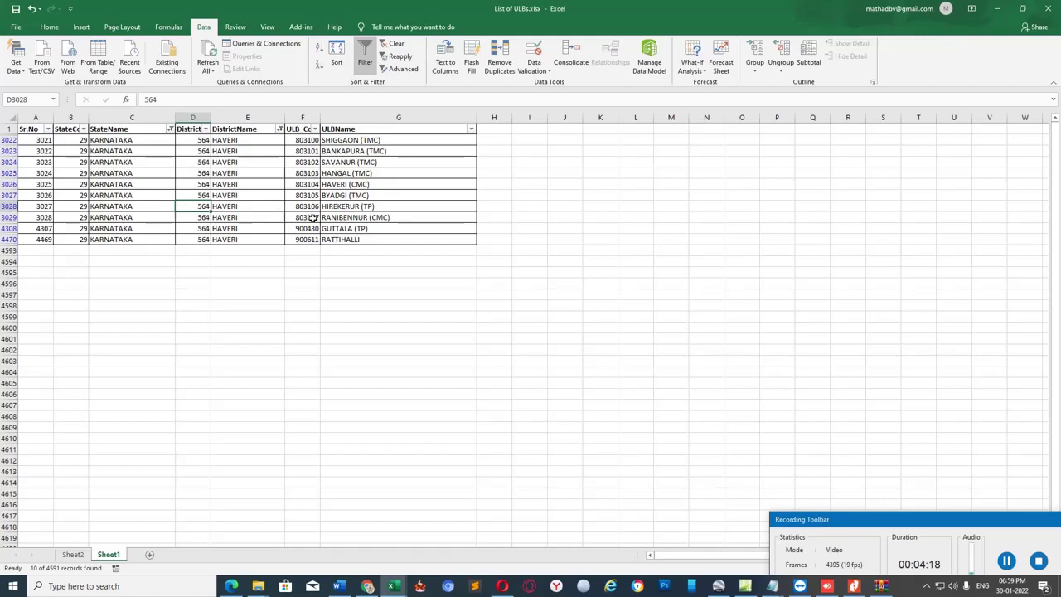
click(312, 217)
key(alt+Tab)
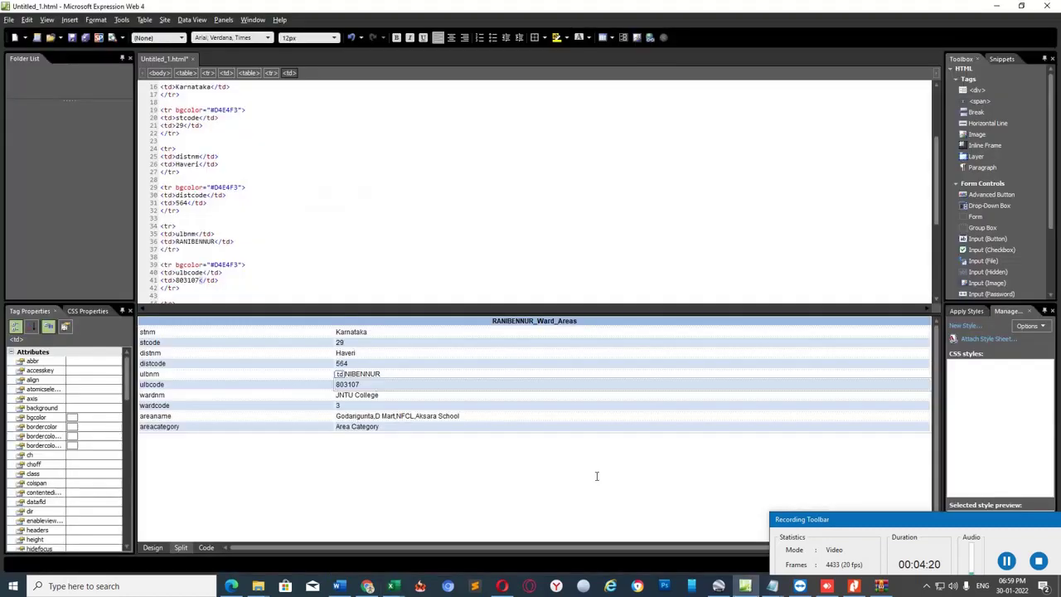
- Clear the ward name value JNTU College from the wardnm row
click(273, 395)
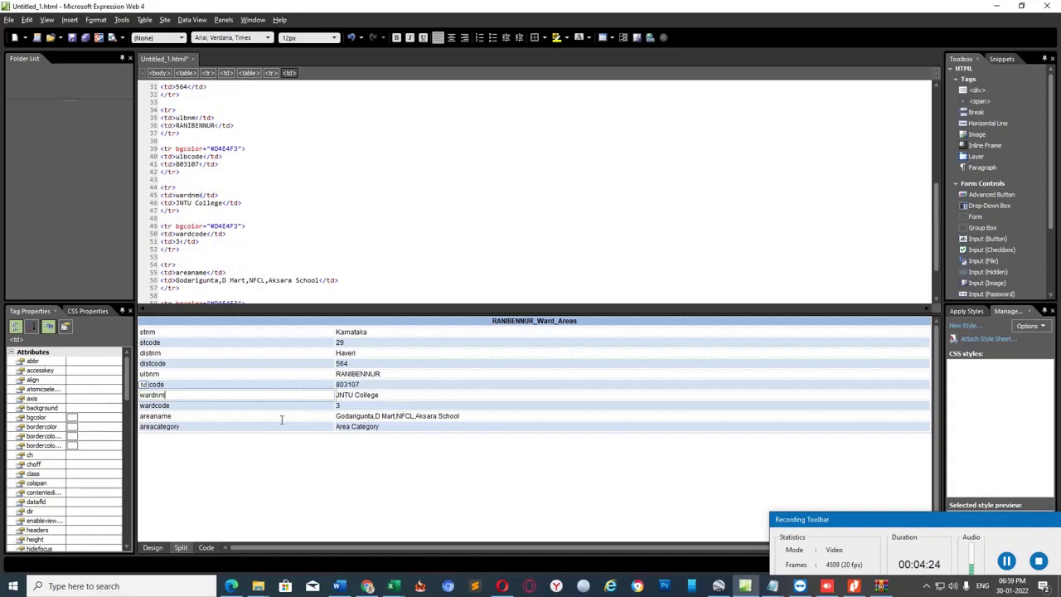
shift+click(368, 400)
click(418, 395)
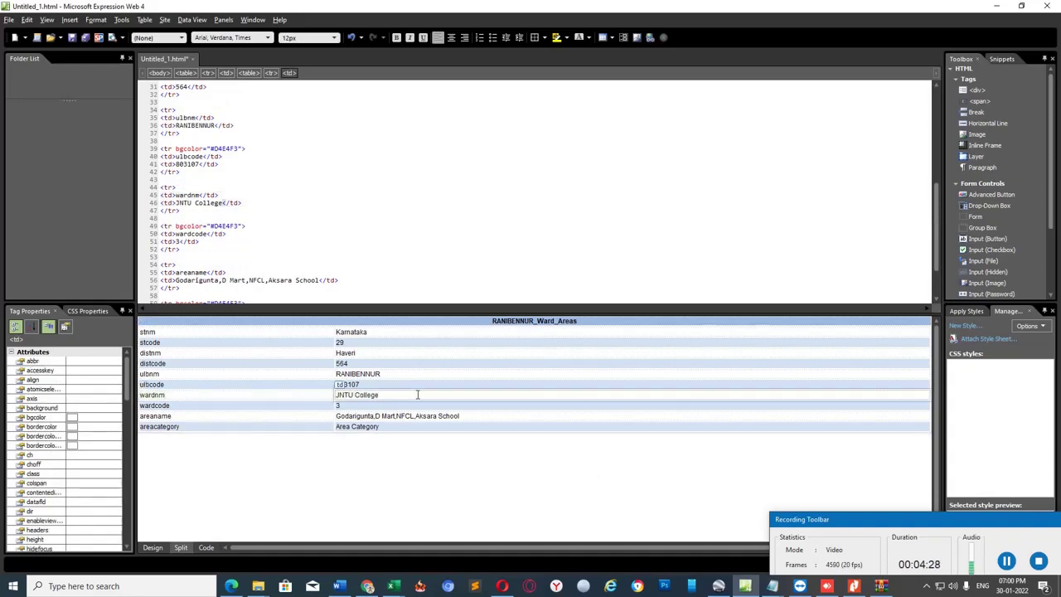
key(BackSpace)
key(BackSpace)
key(BackSpace)
key(BackSpace)
key(BackSpace)
key(BackSpace)
key(BackSpace)
key(BackSpace)
key(BackSpace)
key(BackSpace)
key(BackSpace)
key(BackSpace)
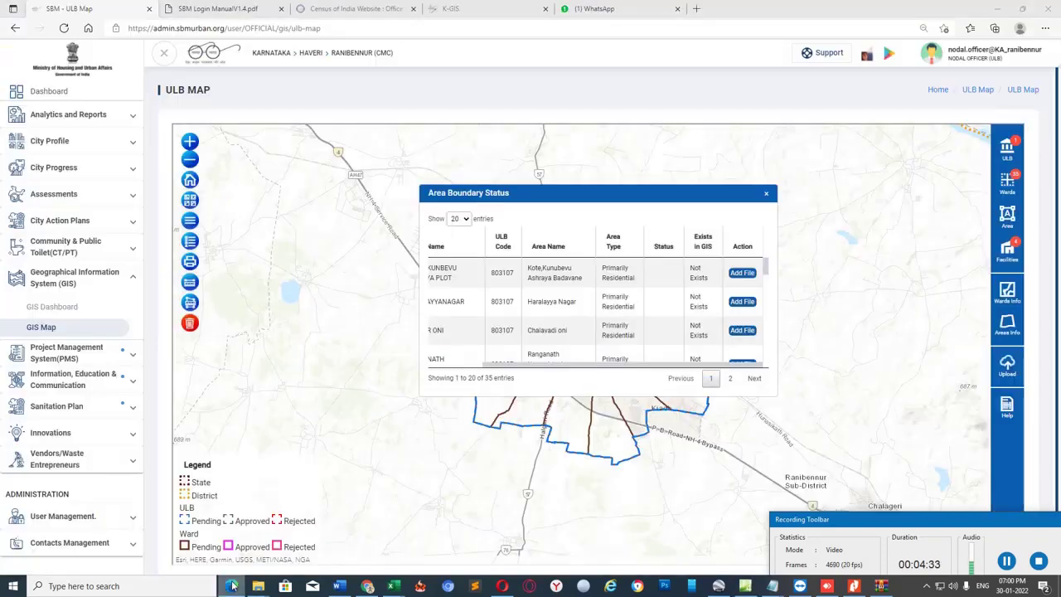
- Scroll the portal's Area Boundary Status table left to review Ward Names, then pick Excel
click(231, 586)
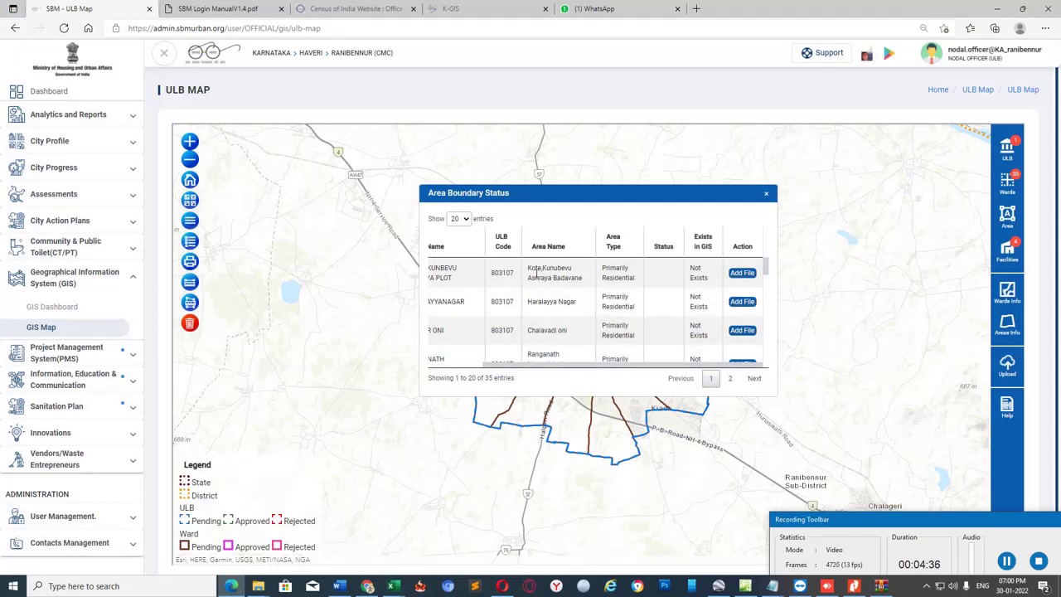
scroll(479, 314, left, 3)
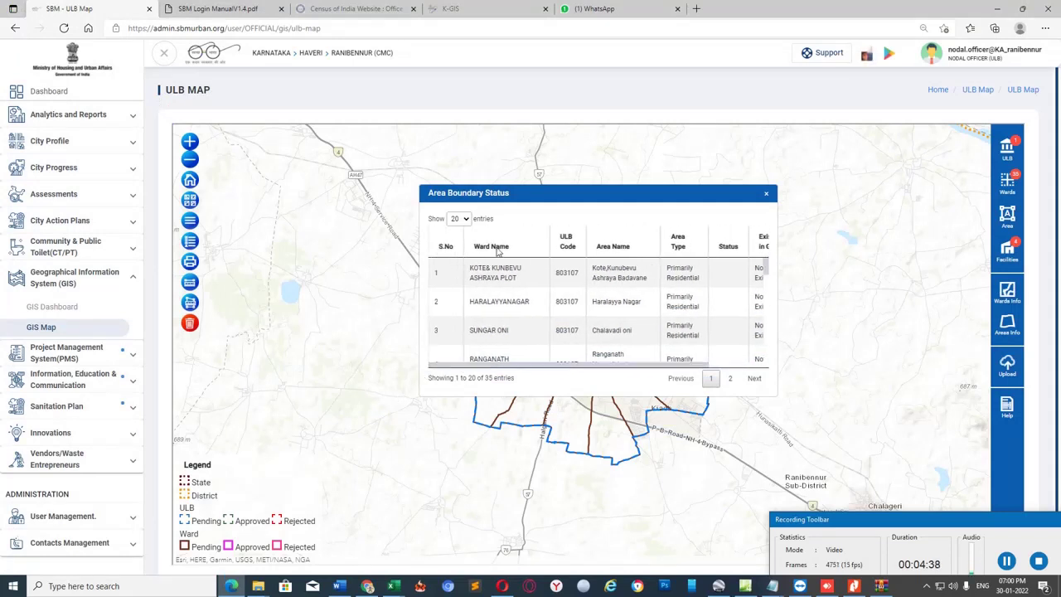
drag(517, 280, 497, 275)
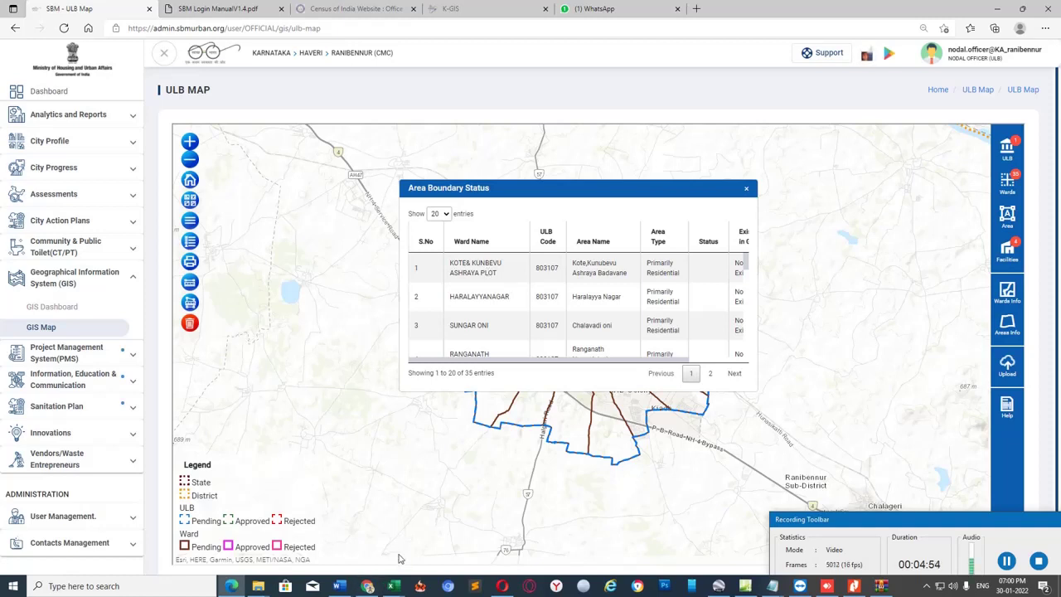
click(399, 585)
- Select the first ward name in cell G2, KOTE& KUNBEVU ASHRAYA PLOT, for copying
click(452, 534)
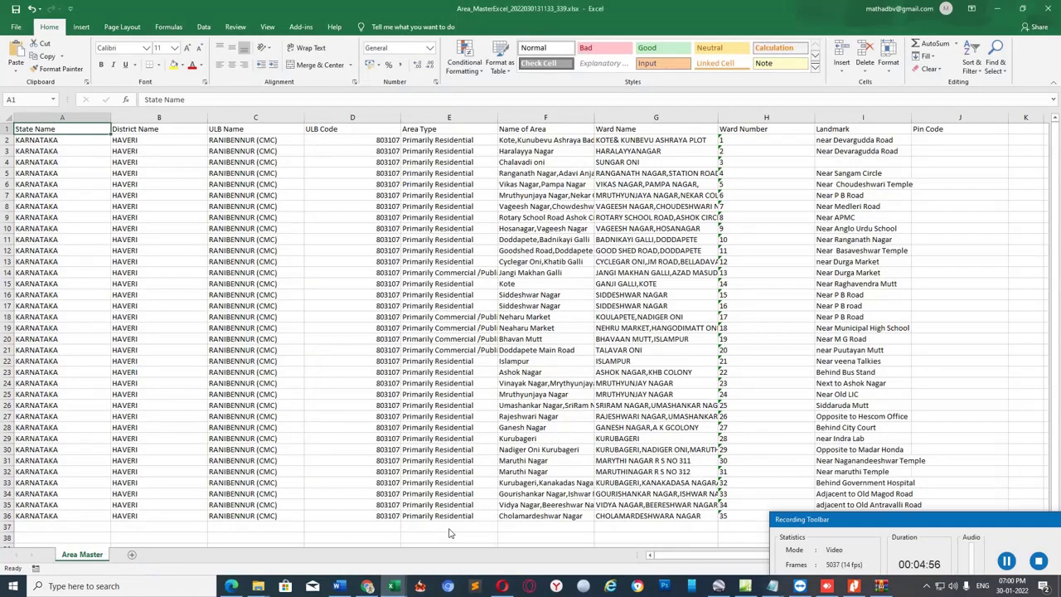
click(675, 154)
click(659, 140)
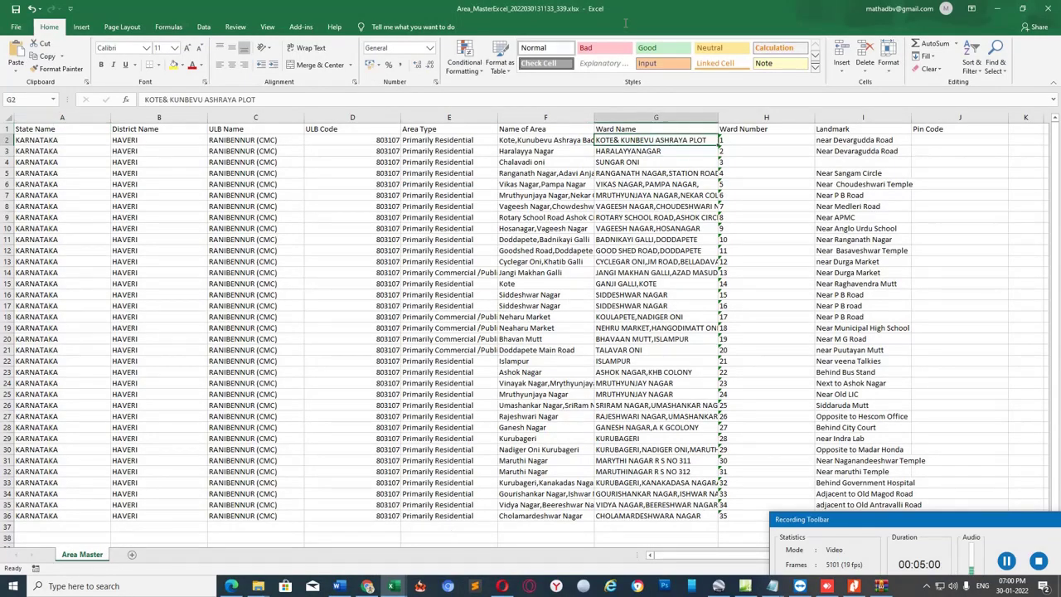
double_click(615, 140)
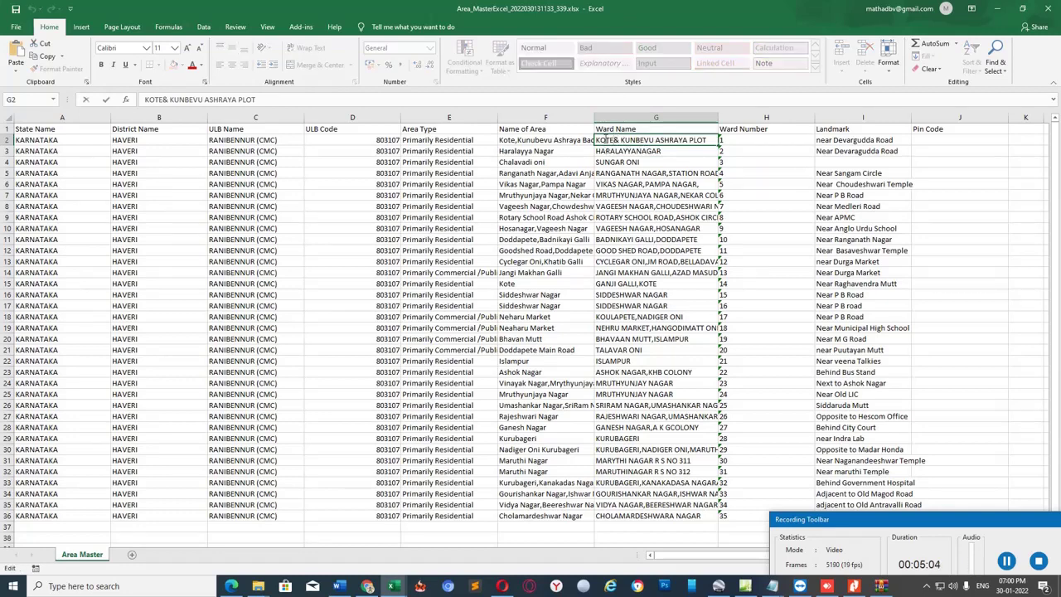
mouse_move(597, 140)
mouse_down()
mouse_move(709, 141)
mouse_move(583, 135)
mouse_up()
key(ctrl+c)
click(679, 140)
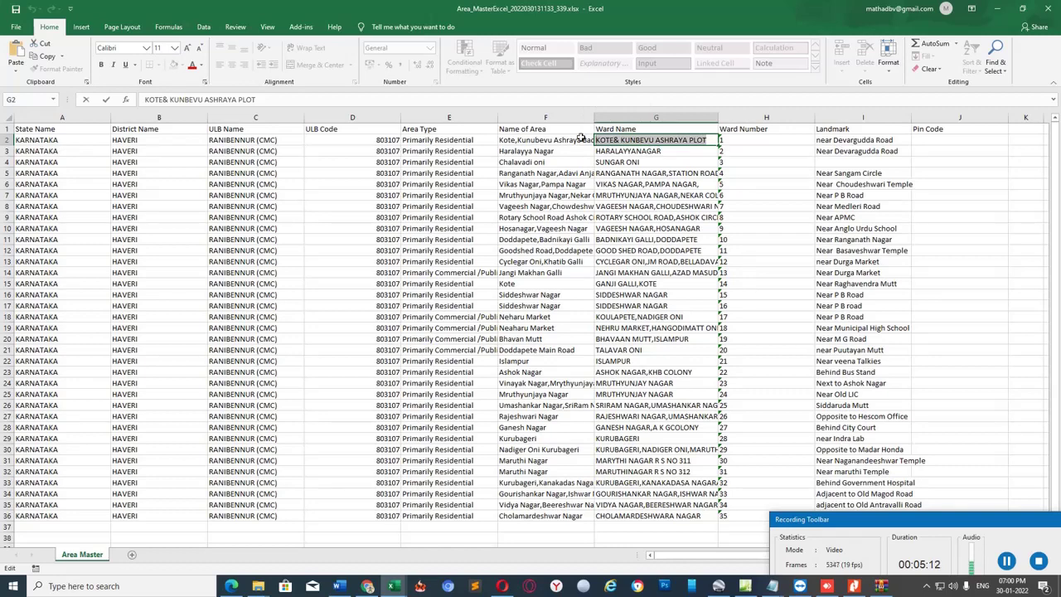
- Paste the ward name into wardnm, change wardcode from 3 to 1, and clear the old area name
key(alt+Tab)
key(alt+Tab)
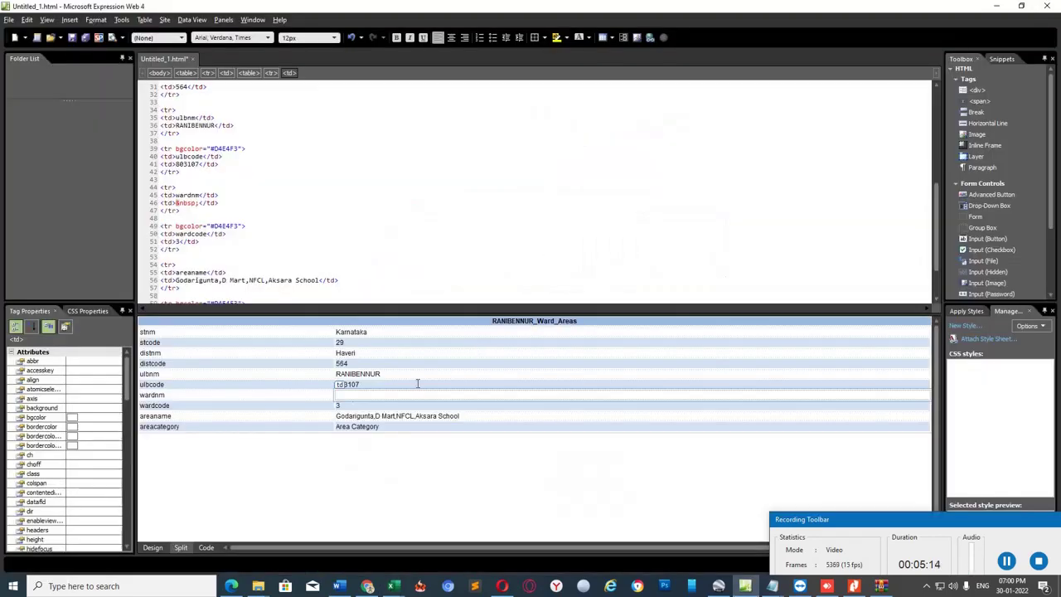
key(ctrl+v)
key(Down)
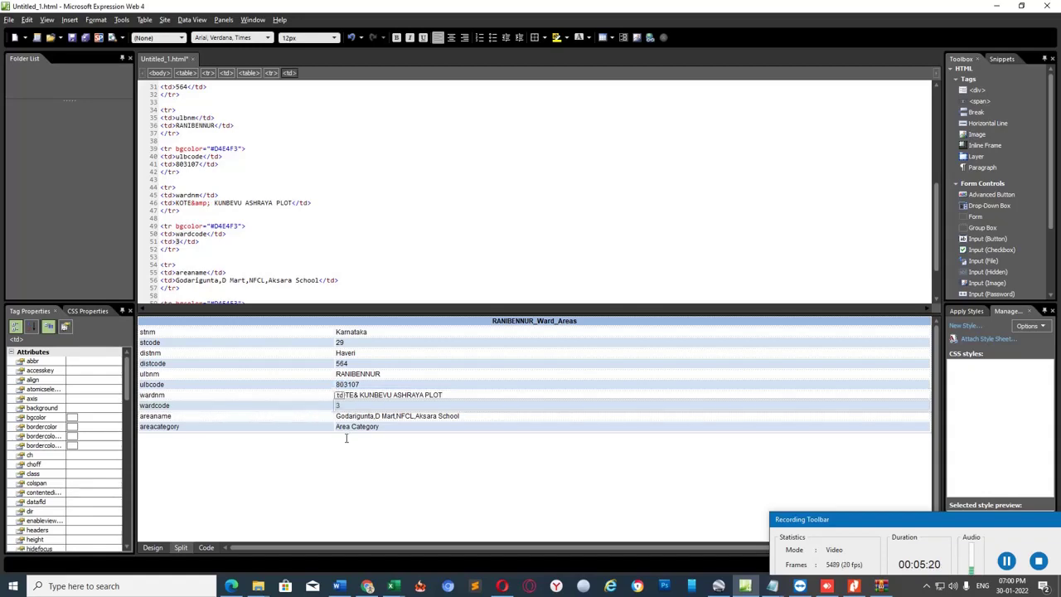
key(BackSpace)
text(1)
key(Down)
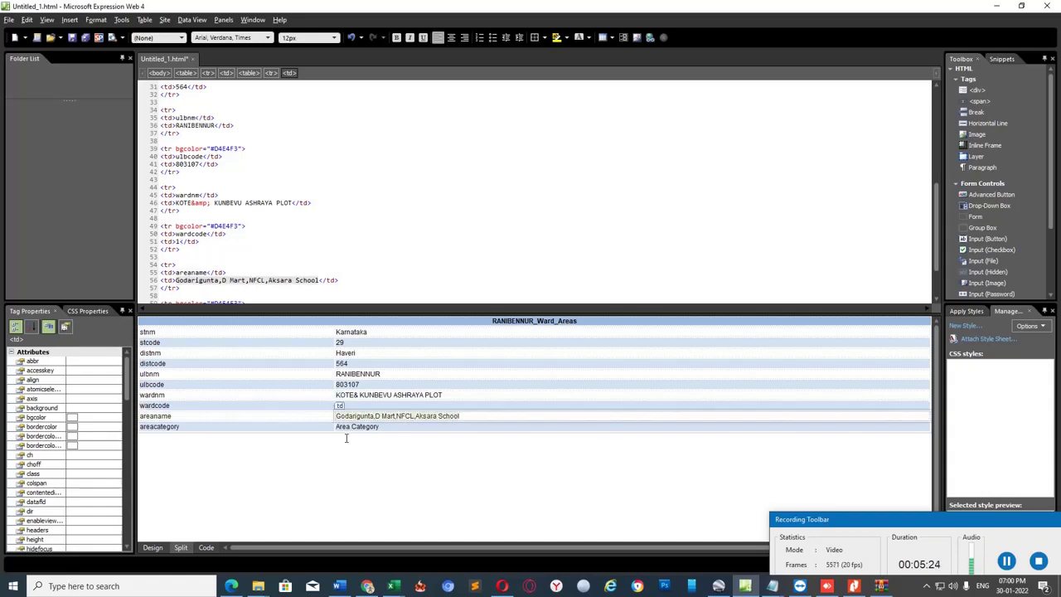
key(Delete)
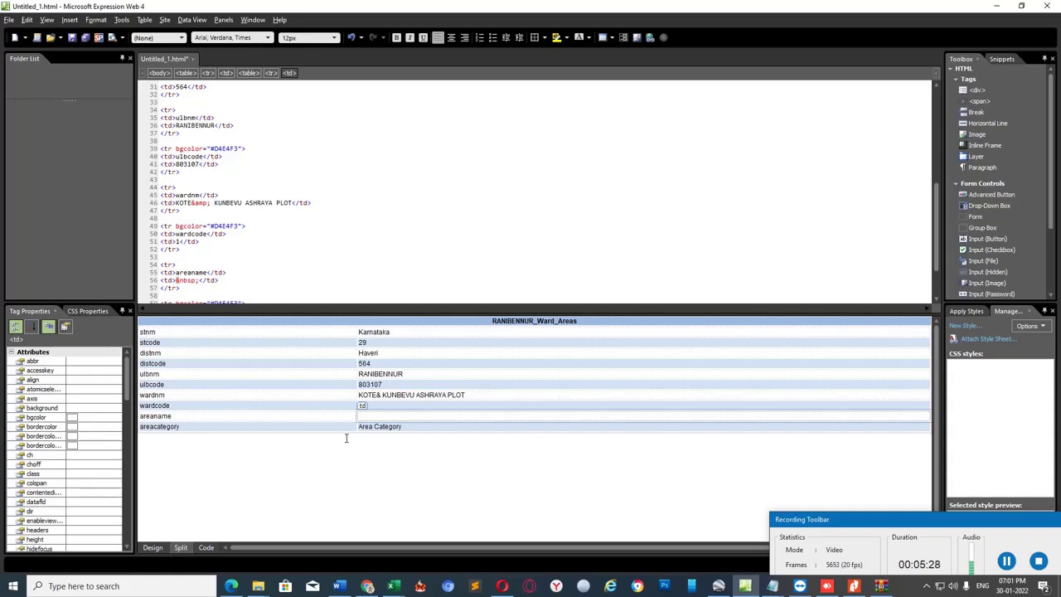
- Copy the area name Kote,Kunubevu Ashraya Badavane from Excel into the areaname cell
key(alt+Tab)
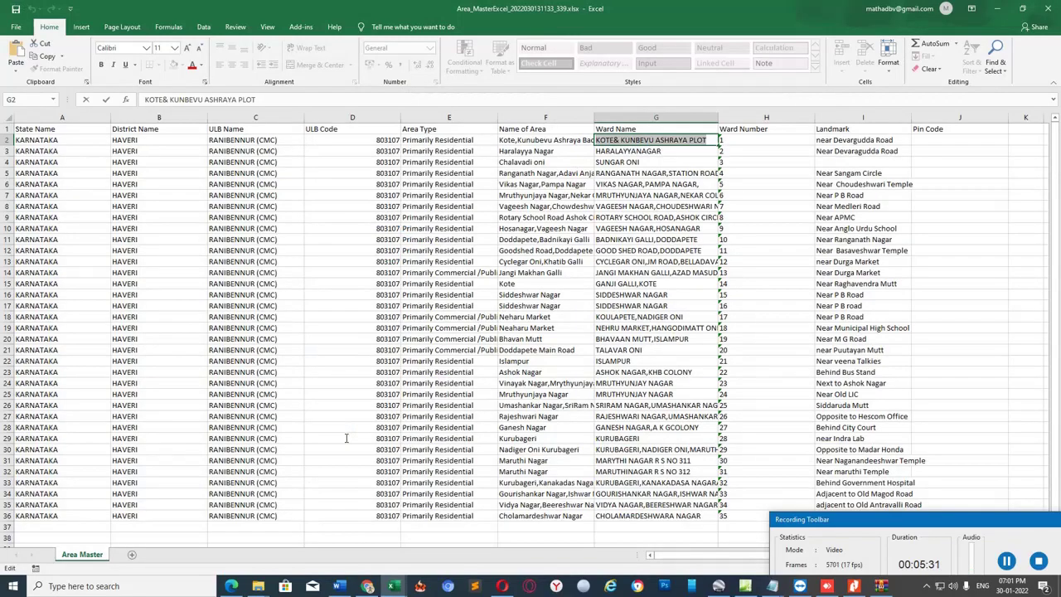
click(535, 140)
double_click(532, 140)
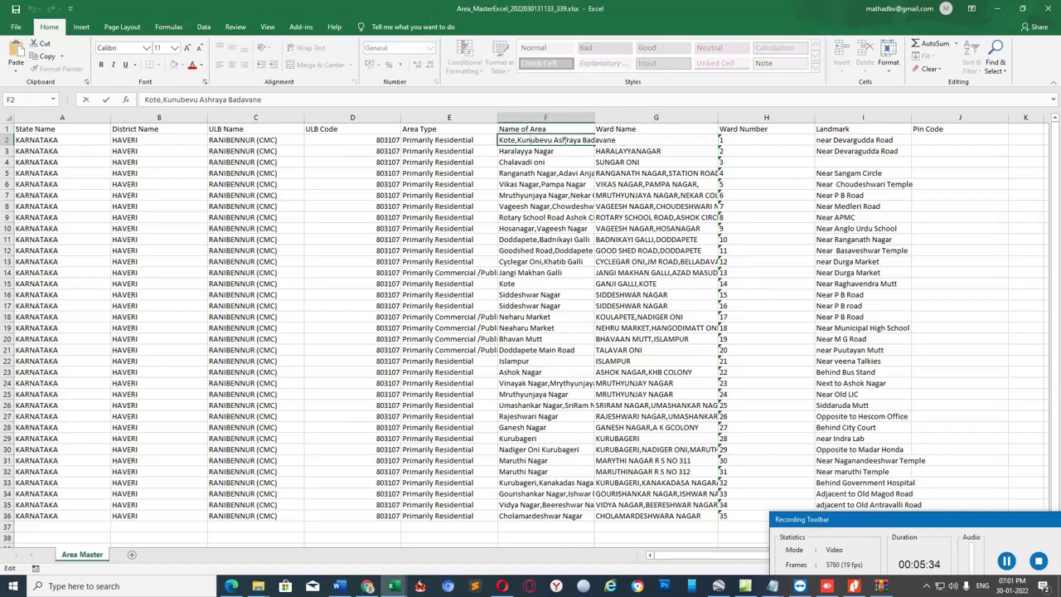
double_click(554, 140)
key(Right)
drag(622, 140, 482, 131)
key(ctrl+c)
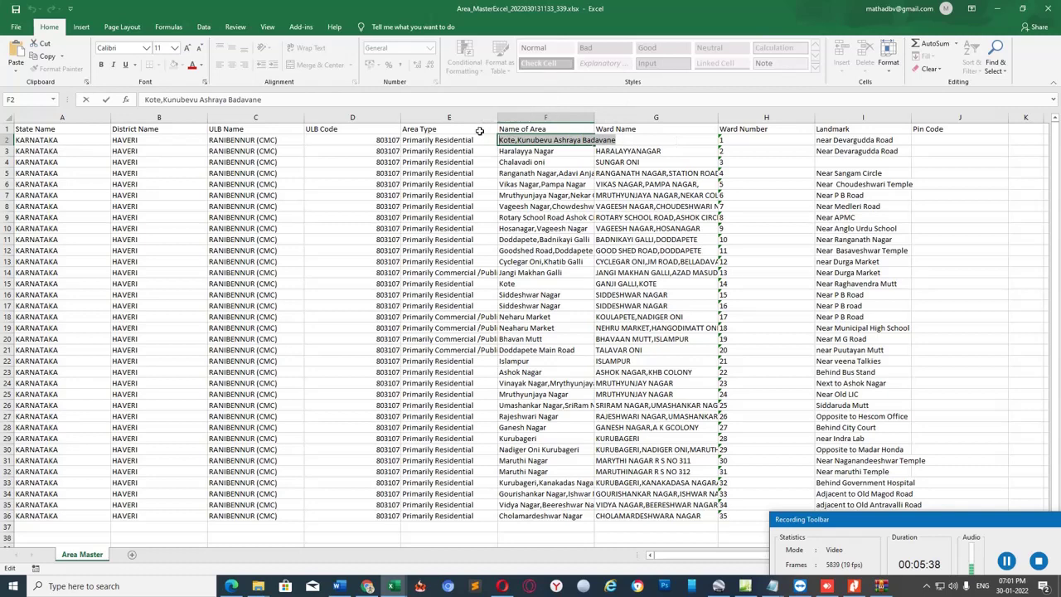
key(alt+Tab)
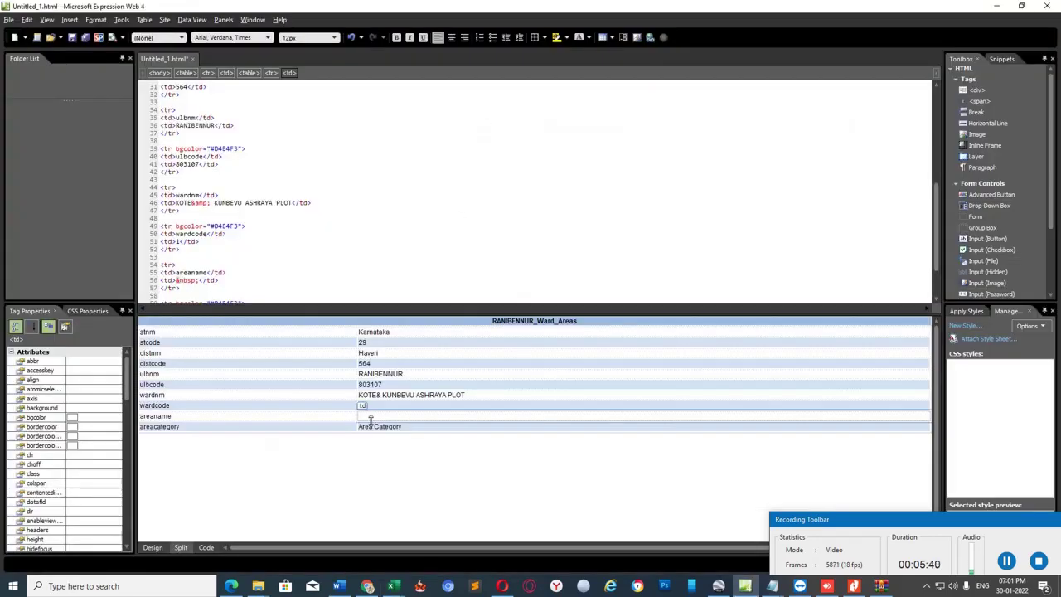
key(ctrl+v)
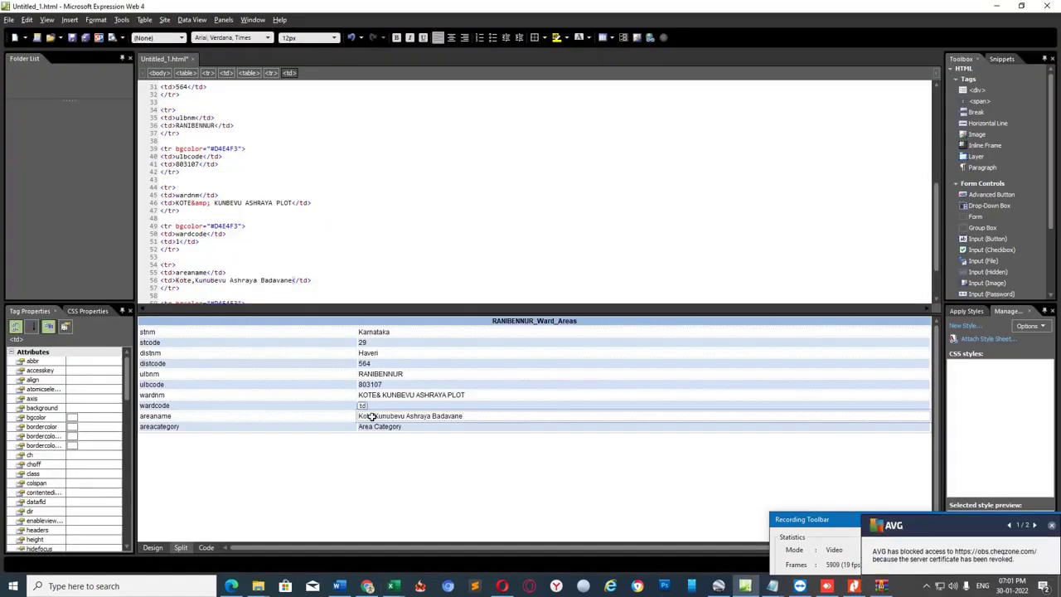
- Replace the Area Category placeholder with Primarily Residential copied from Excel's Area Type column
click(371, 417)
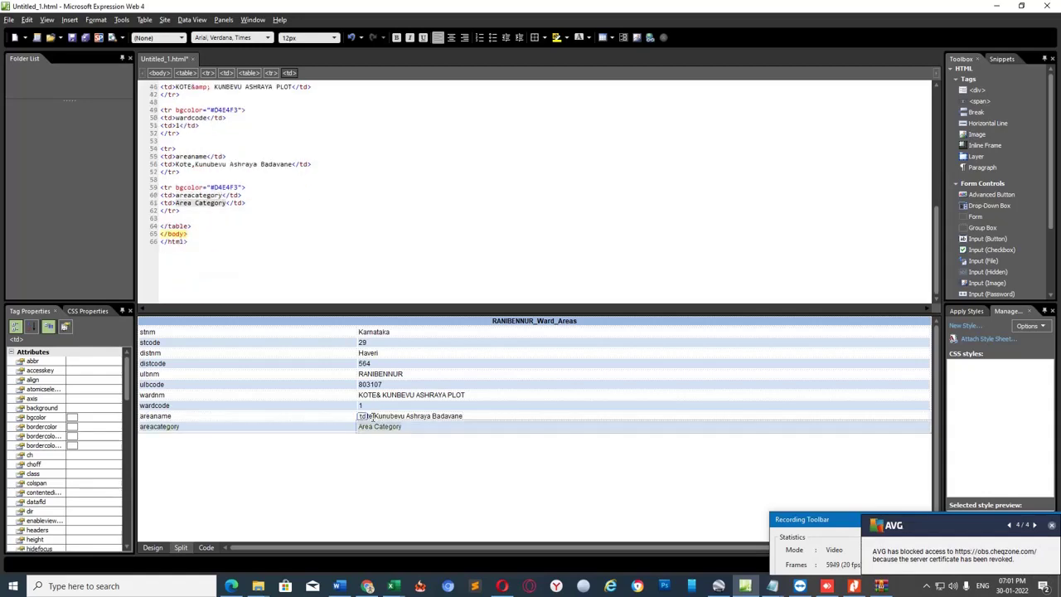
key(Delete)
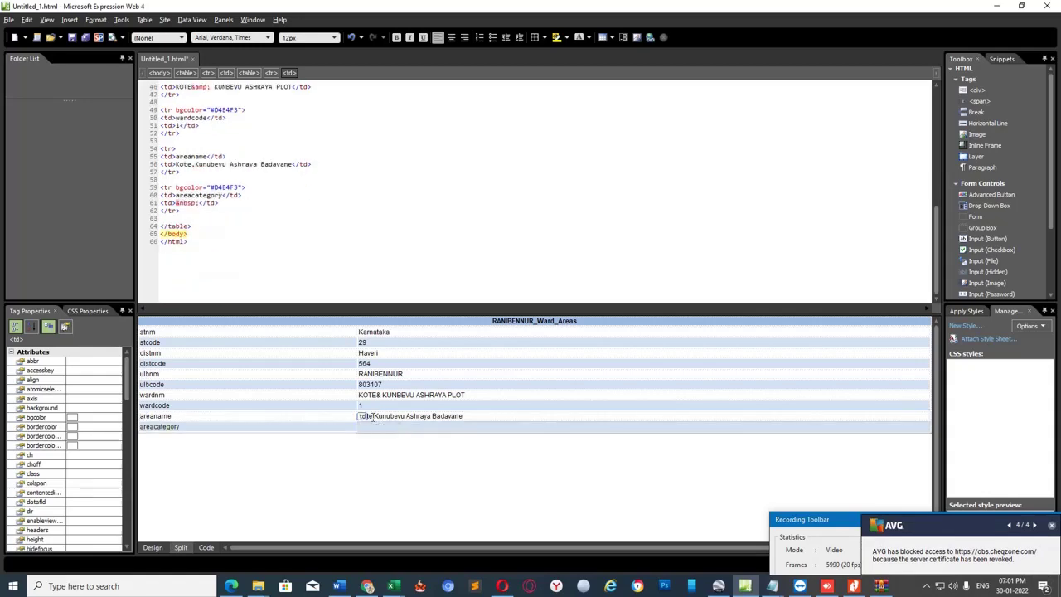
key(alt+Tab)
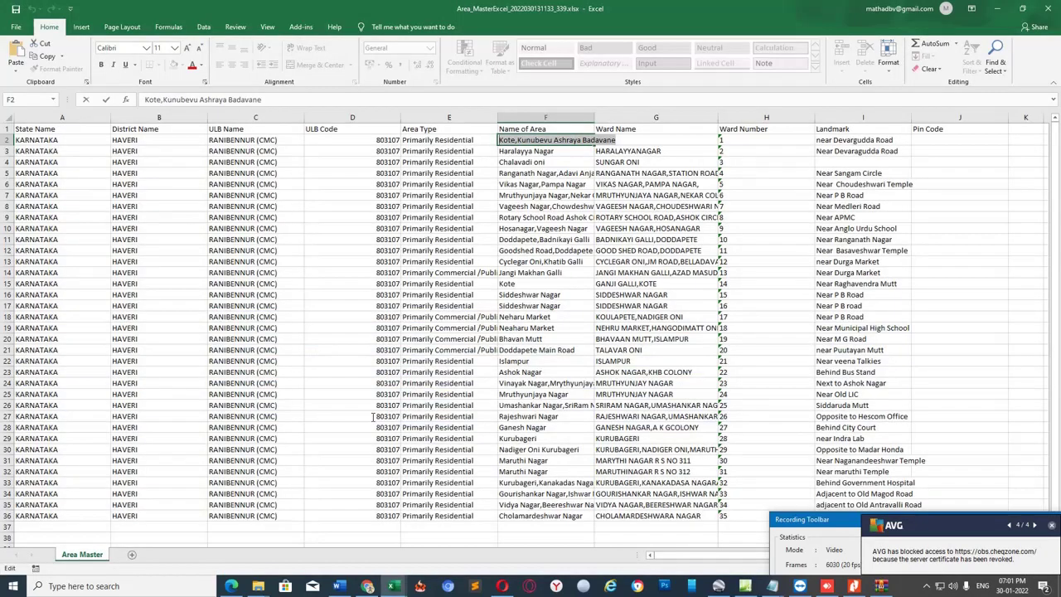
click(421, 141)
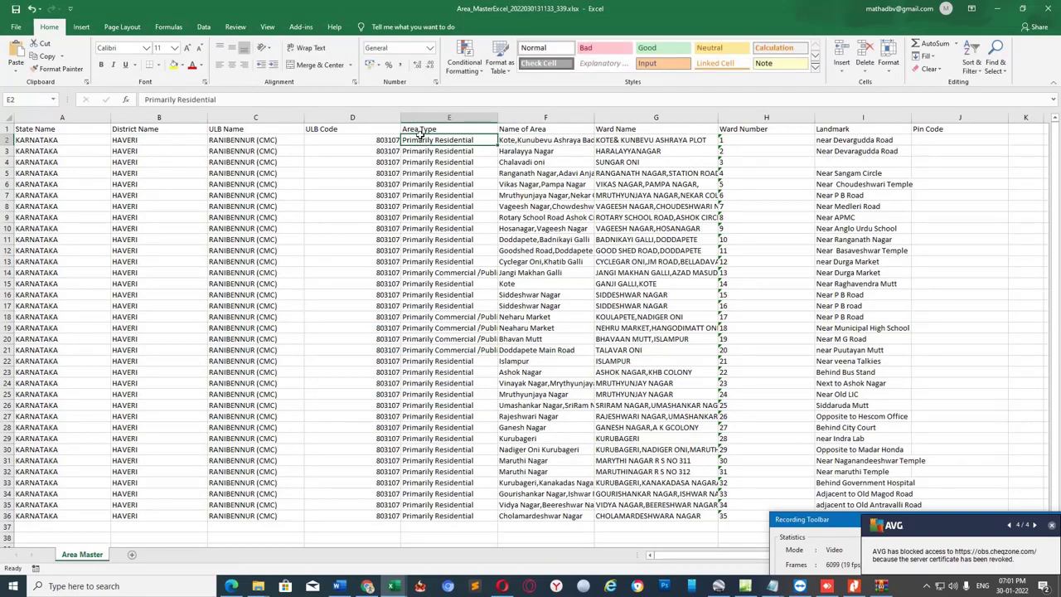
click(416, 130)
key(ctrl+space)
double_click(429, 140)
drag(479, 140, 368, 138)
key(ctrl+c)
key(alt+Tab)
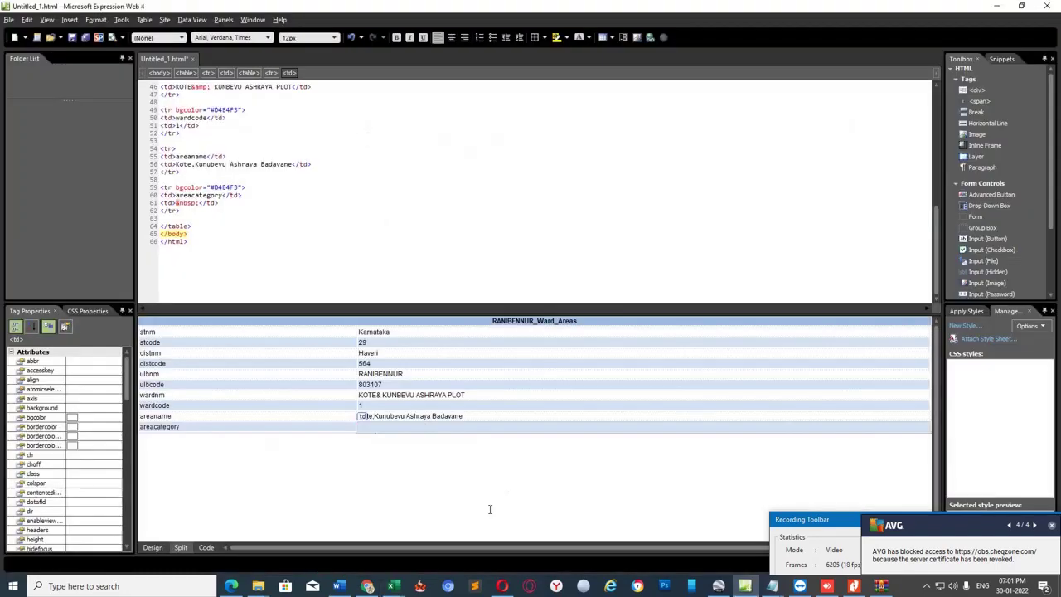
click(369, 430)
key(ctrl+v)
- Select all of the HTML code and copy it
click(332, 202)
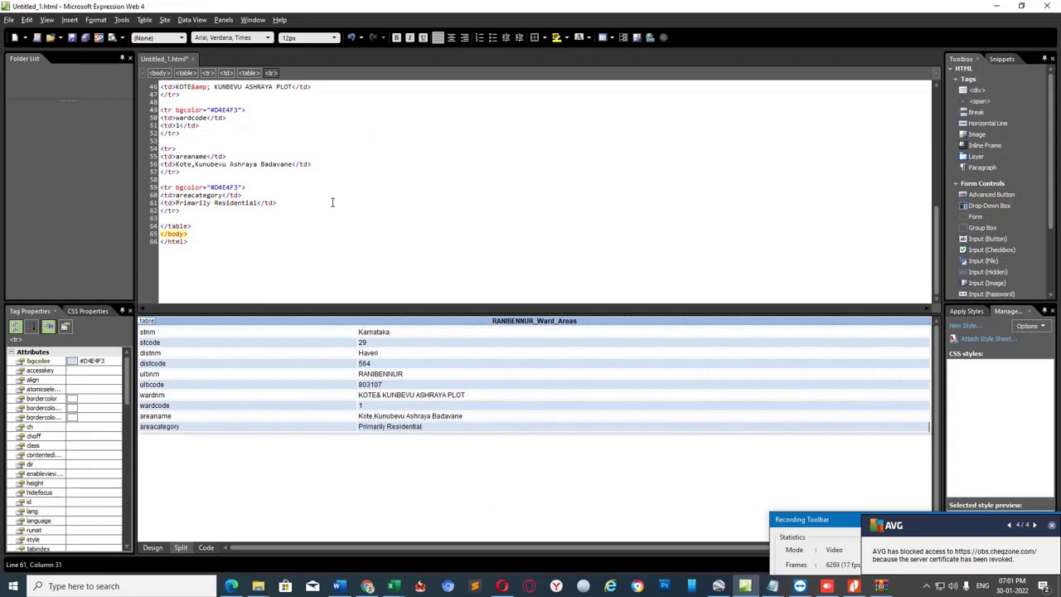
right_click(300, 143)
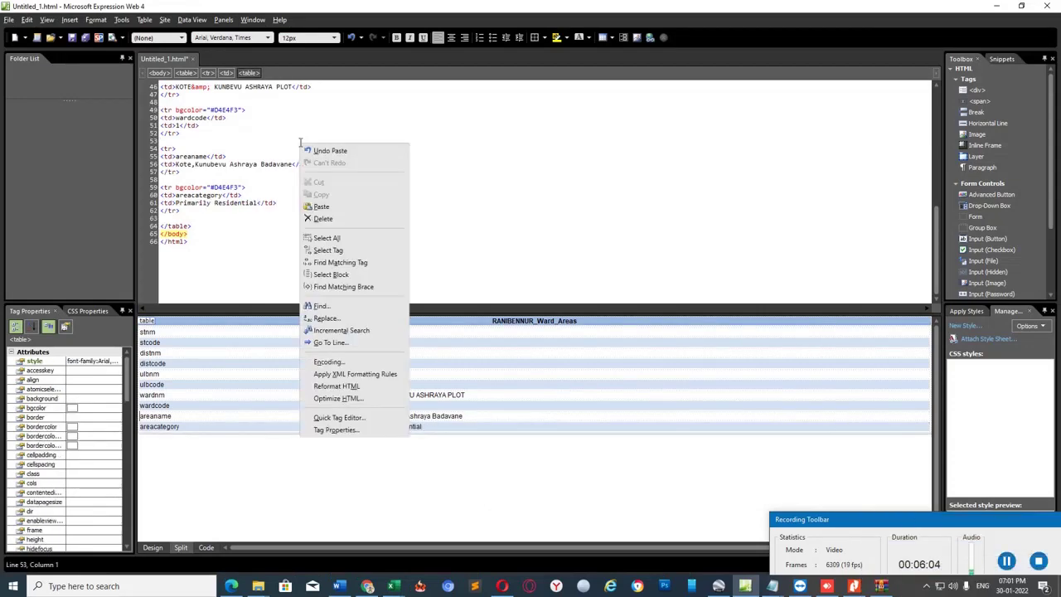
click(327, 238)
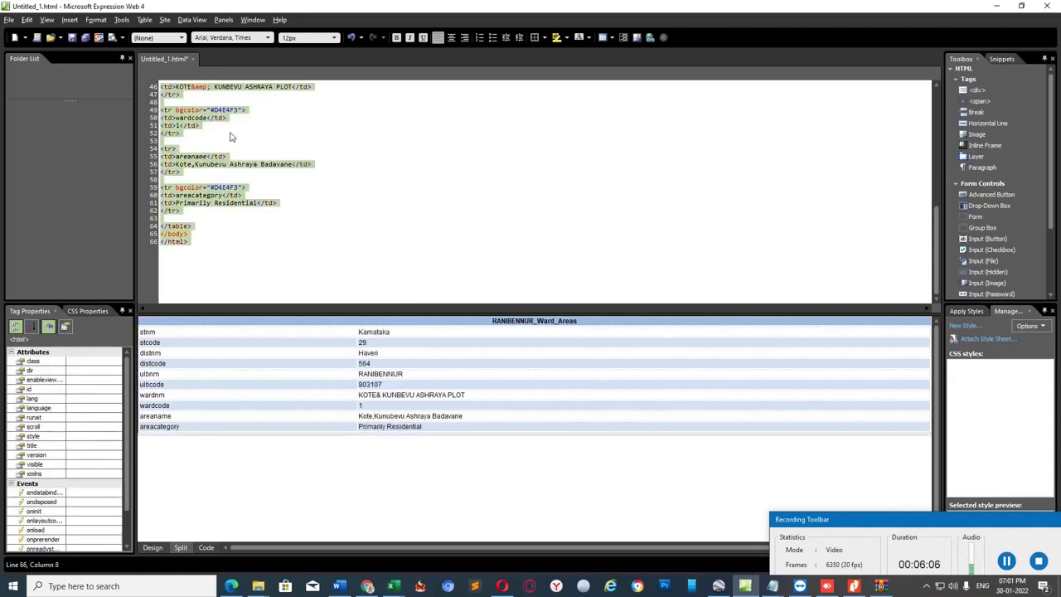
right_click(216, 162)
click(241, 212)
- Swap area 1107001's description for the pasted HTML table, save it, and view its updated balloon
click(718, 586)
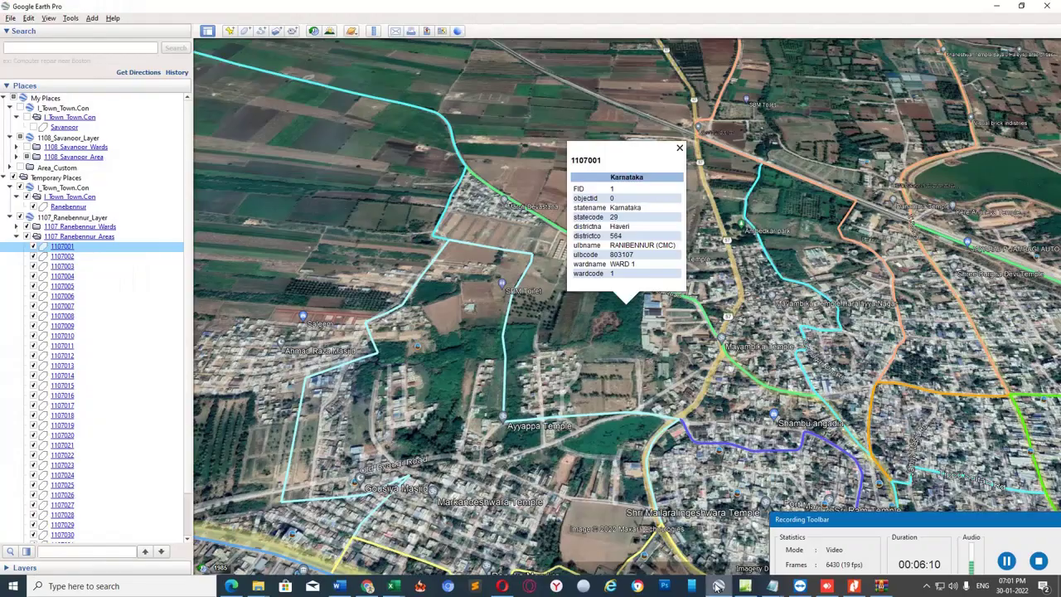
click(64, 256)
click(68, 248)
right_click(68, 247)
click(97, 383)
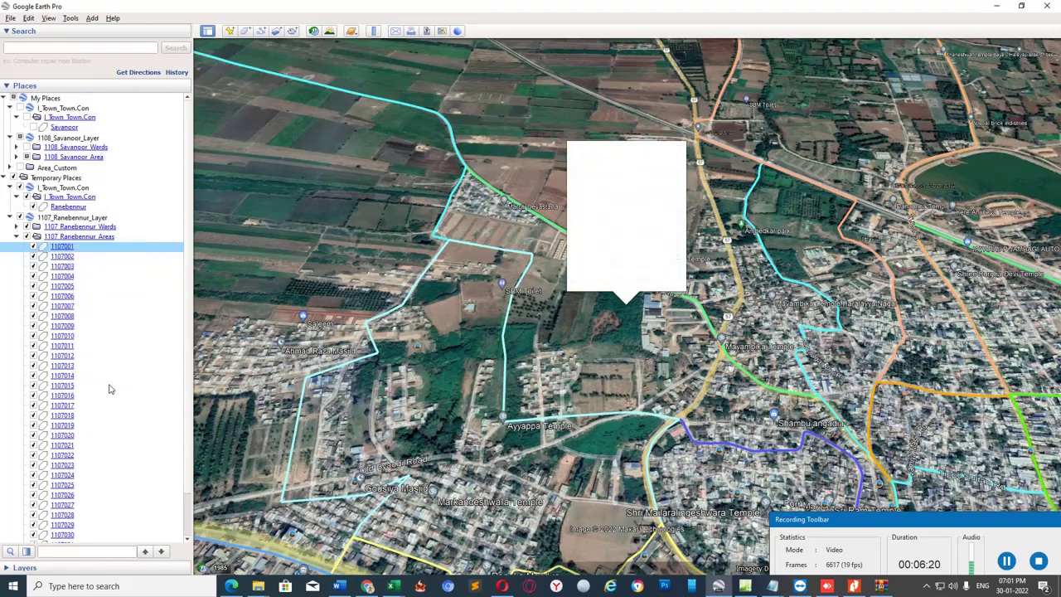
click(701, 205)
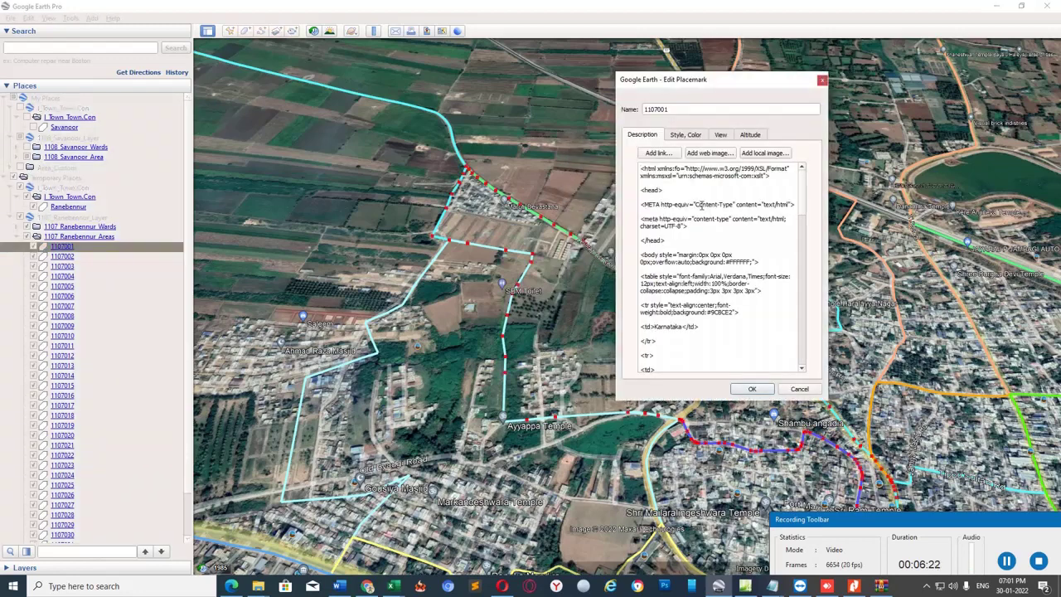
key(ctrl+a)
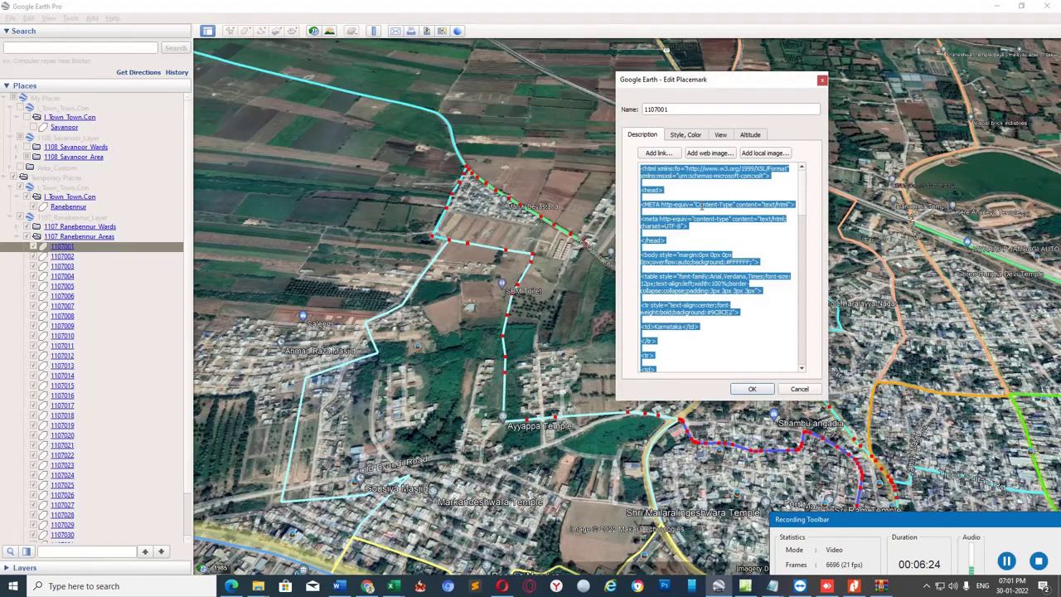
key(Delete)
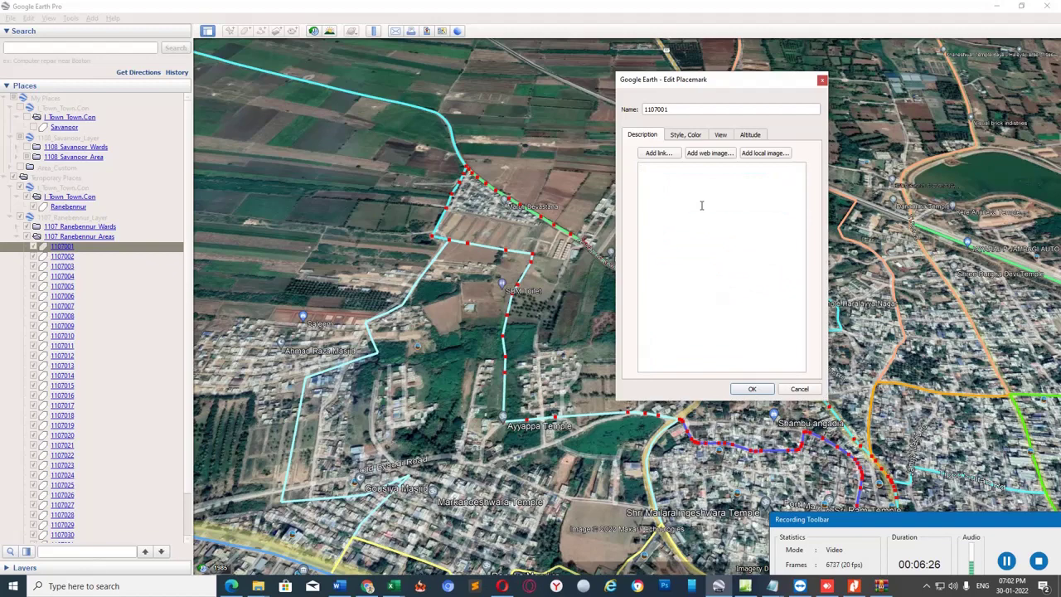
key(ctrl+v)
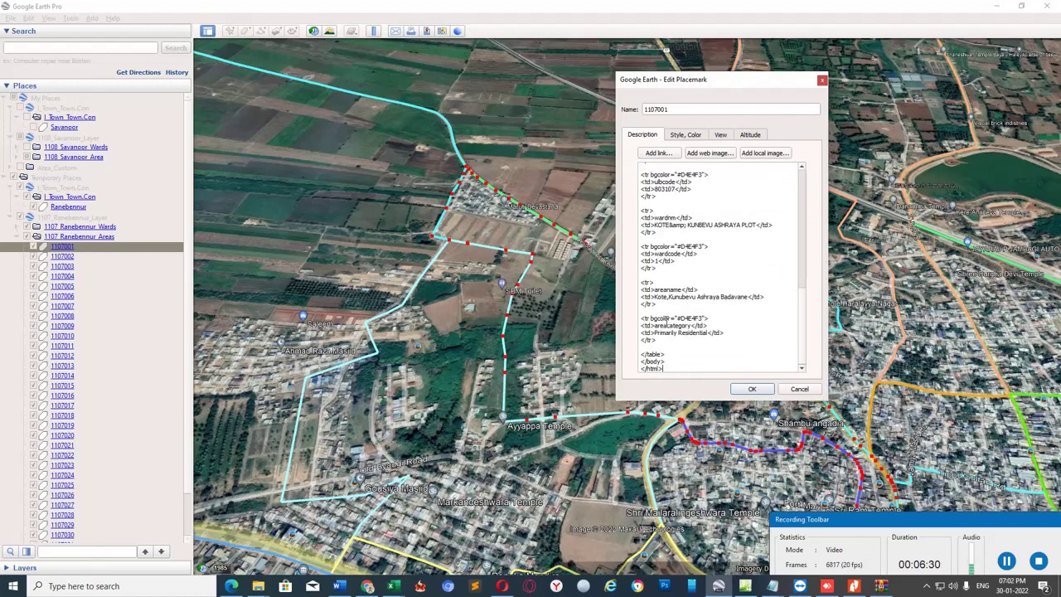
click(751, 390)
click(63, 247)
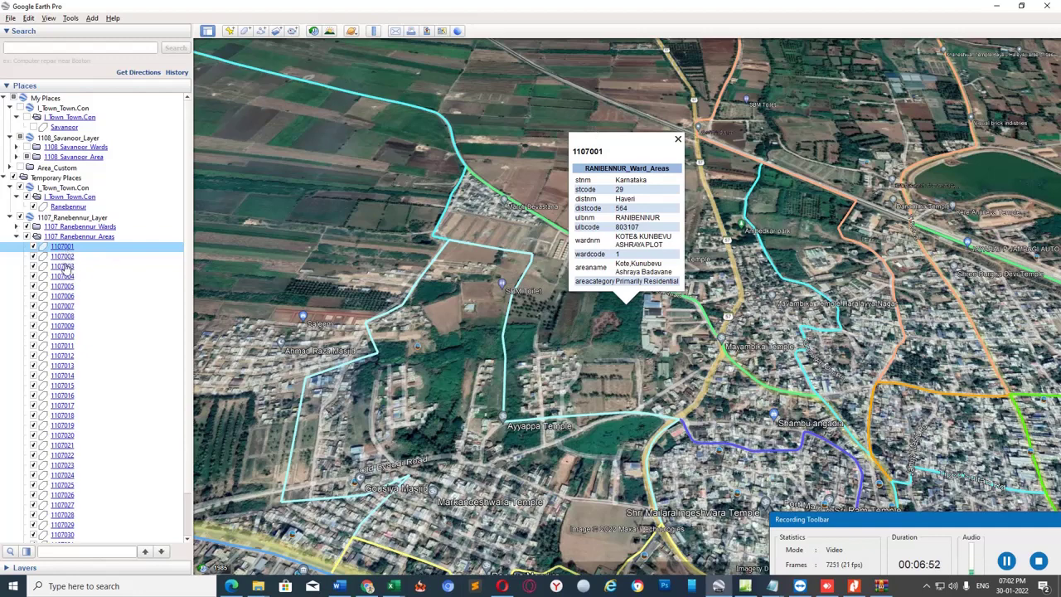
- Save the 1107001 place as W1 with the Kml (*.kml) file type
click(63, 256)
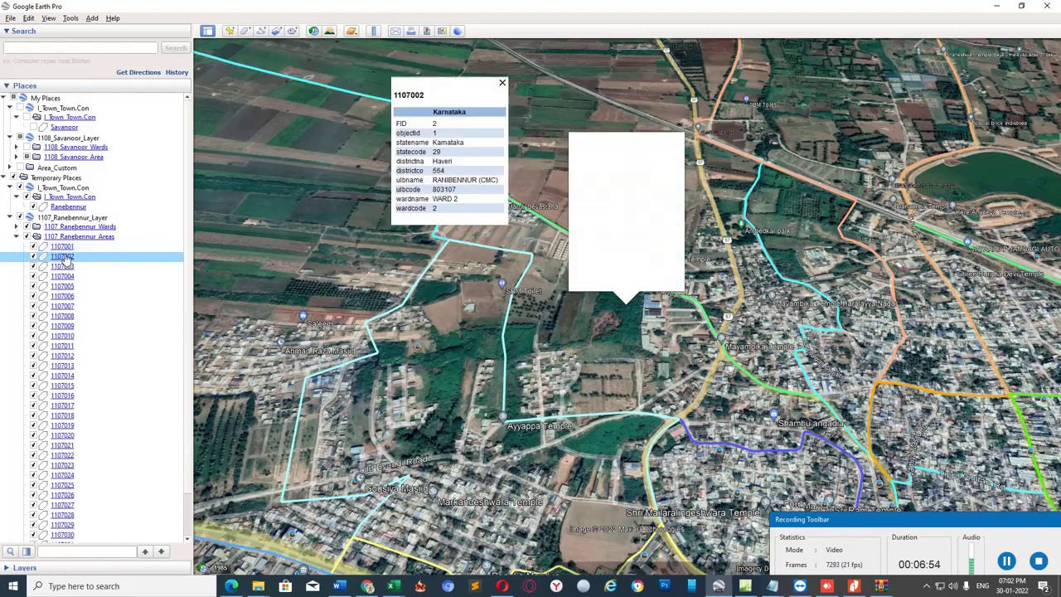
click(63, 247)
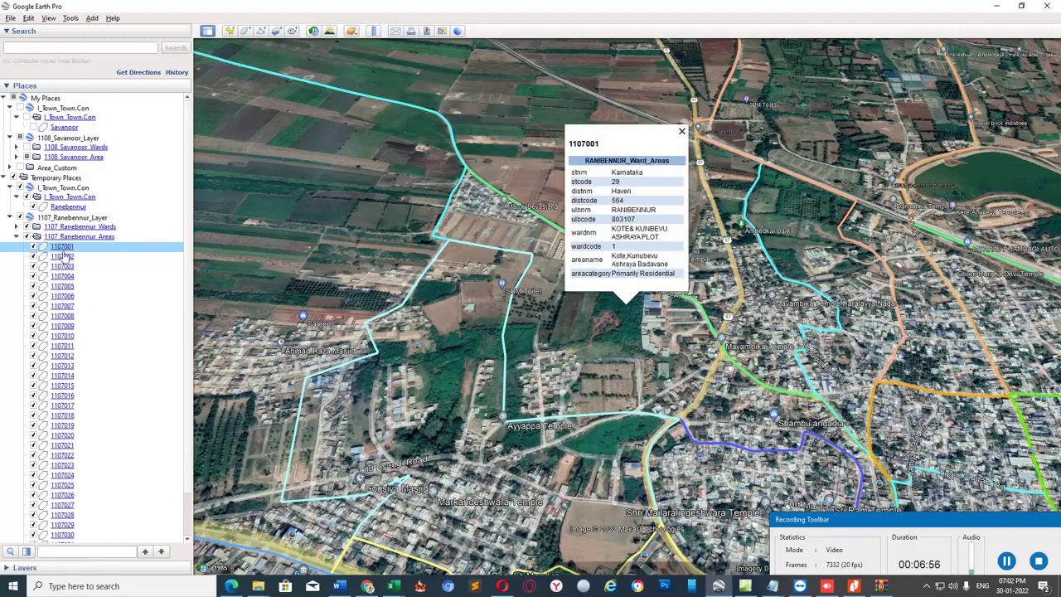
right_click(66, 248)
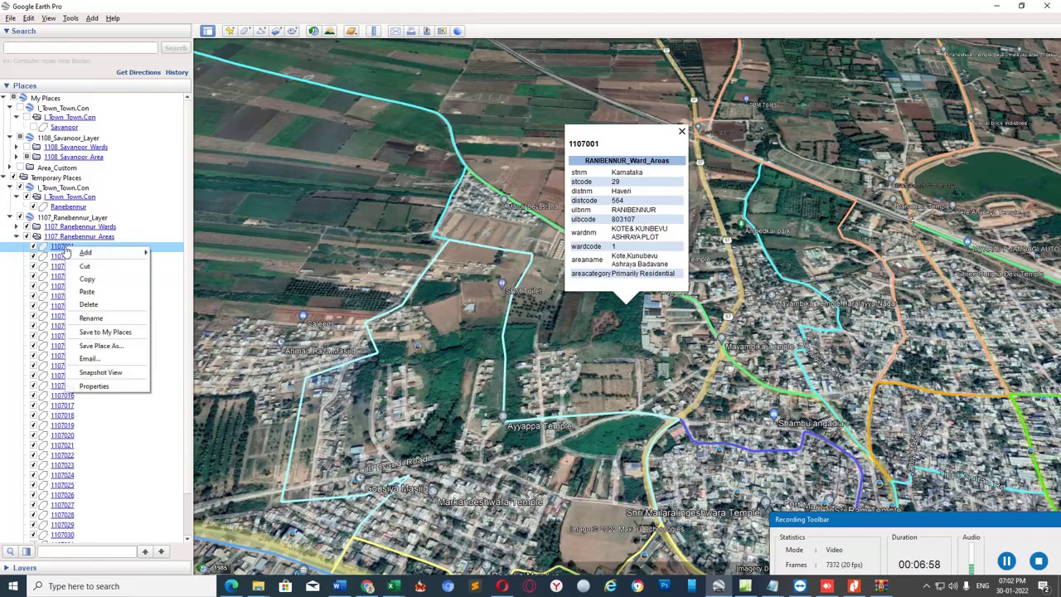
click(97, 346)
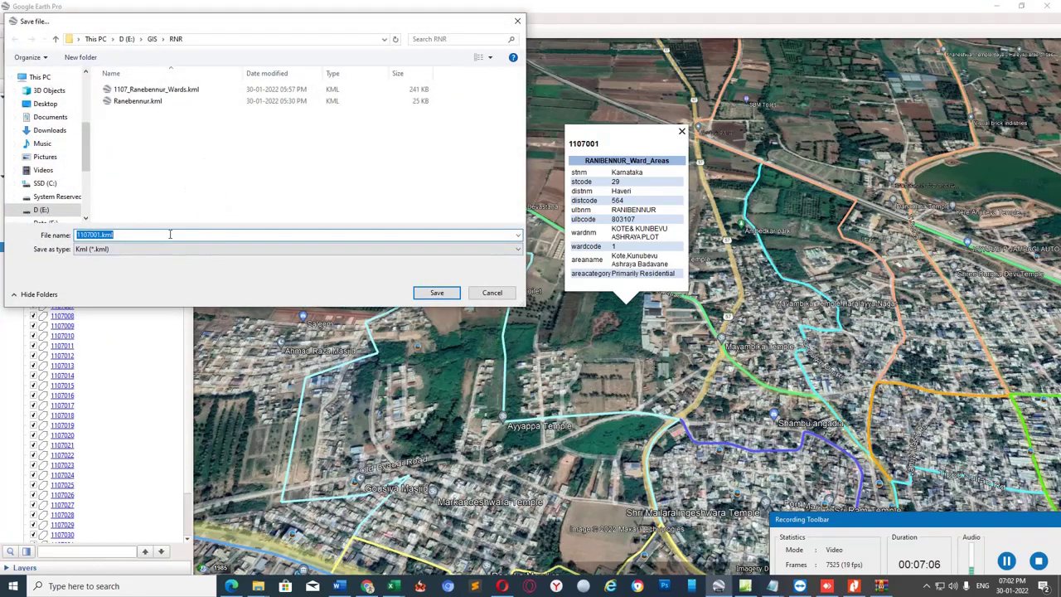
text(W1)
click(120, 249)
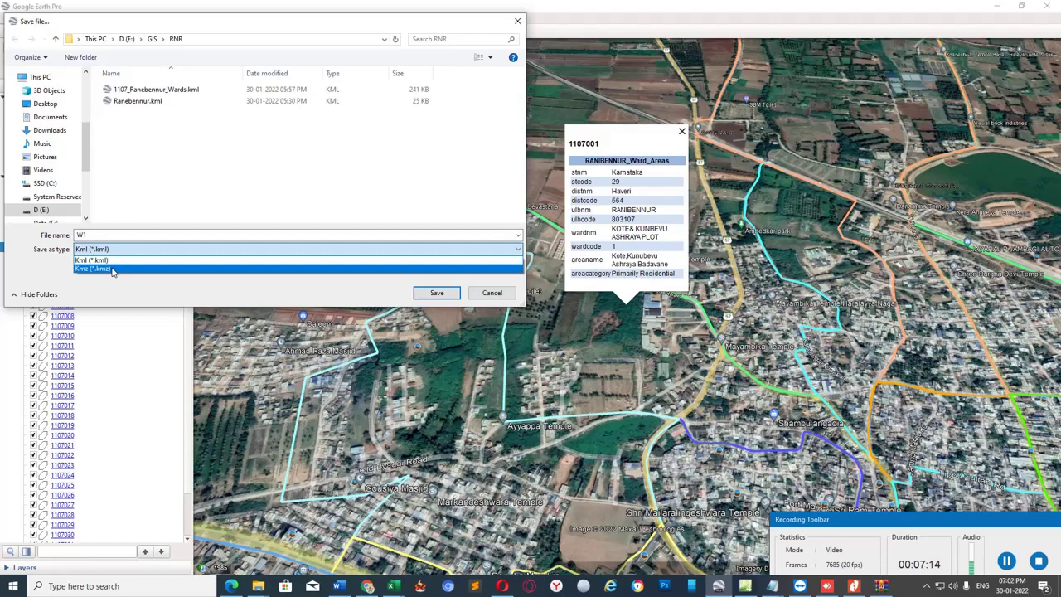
click(113, 260)
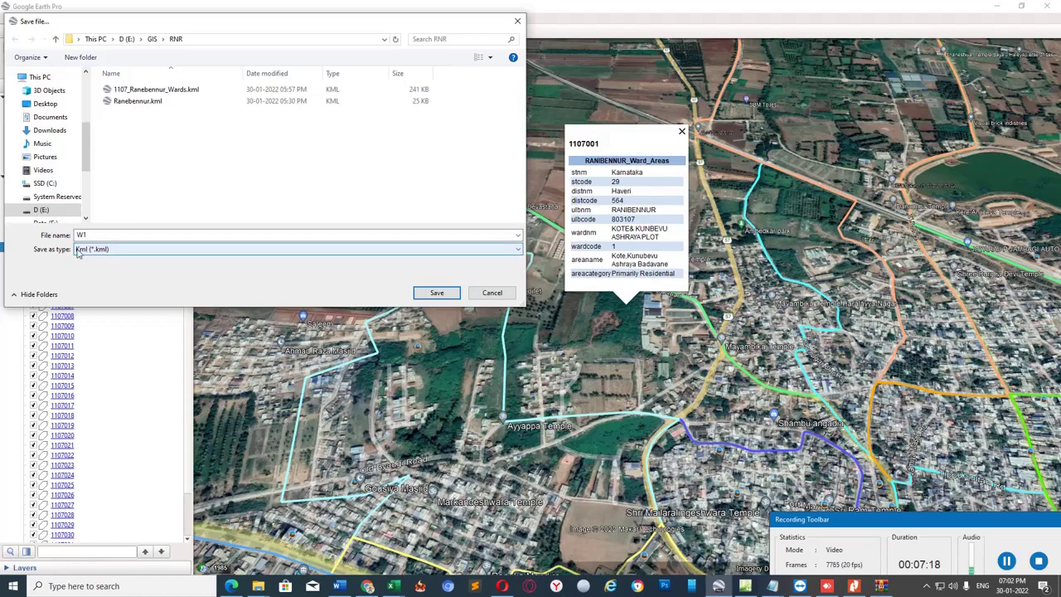
click(436, 292)
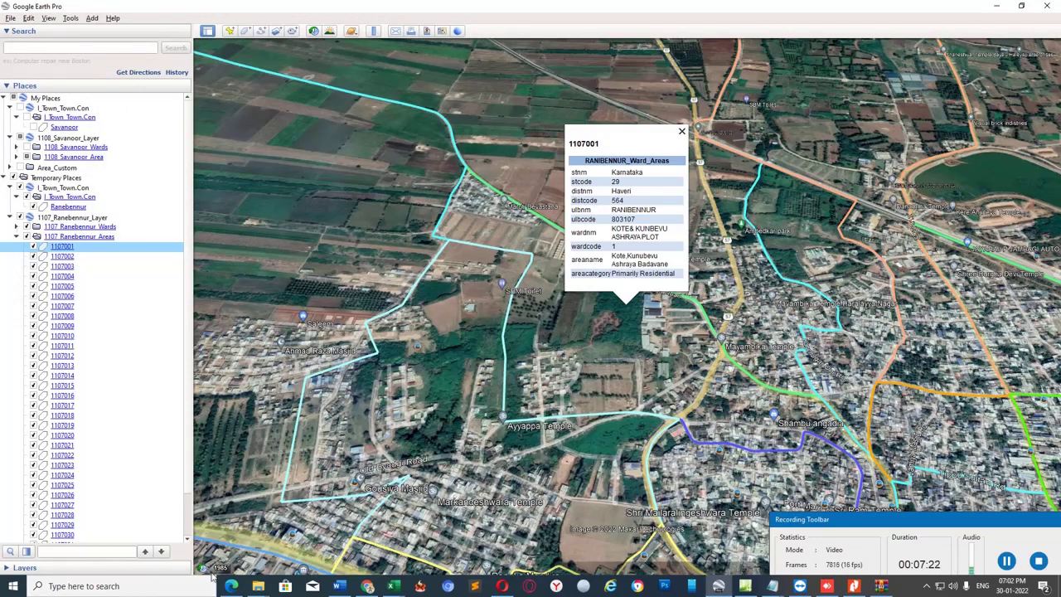
- Attach W1.kml through Add File on the first area row of the Area Boundary Status table
click(231, 585)
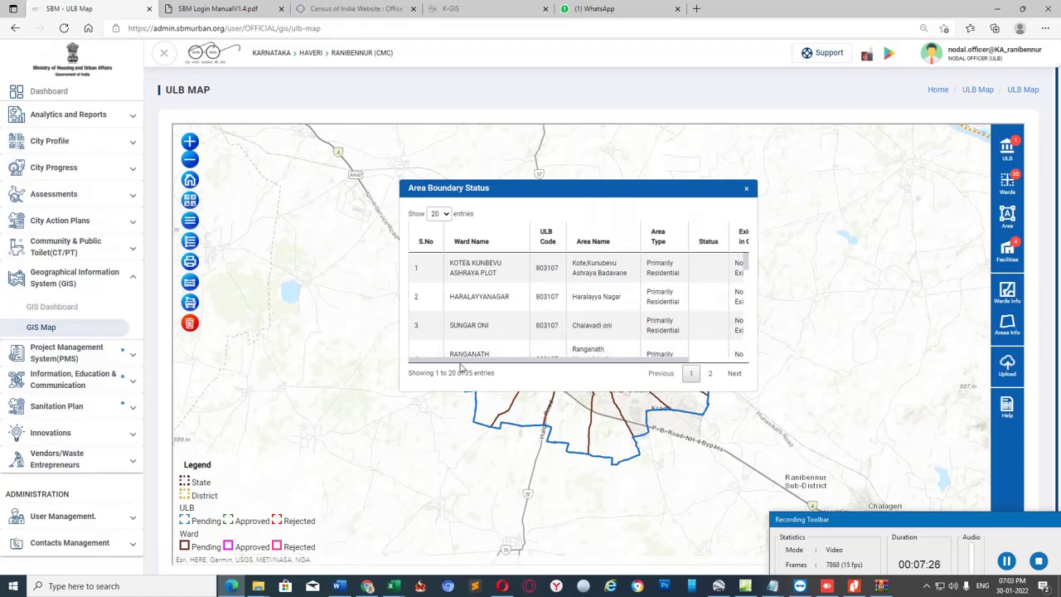
drag(460, 363, 523, 362)
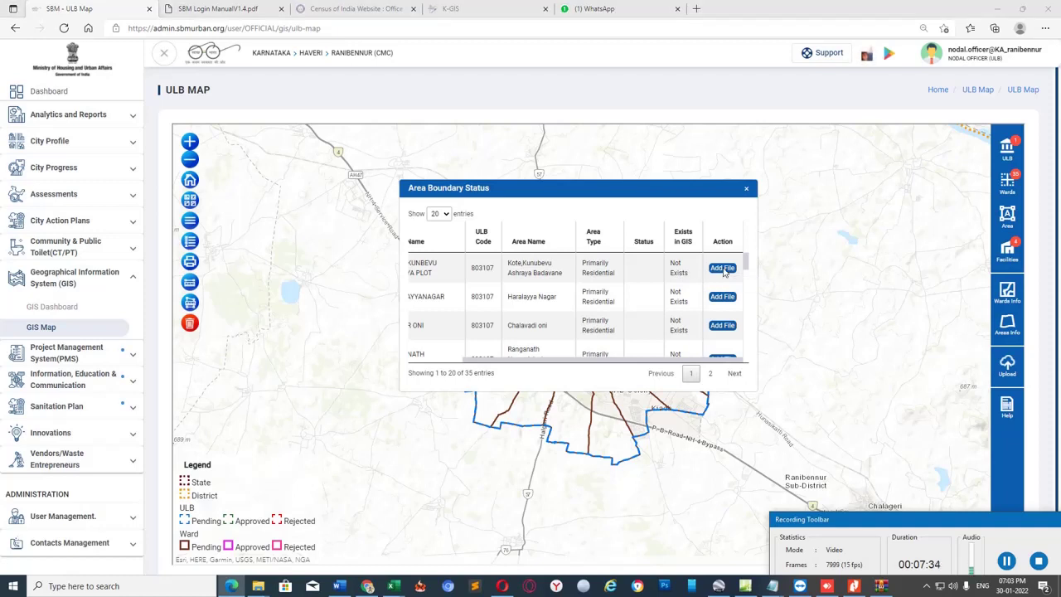
click(721, 267)
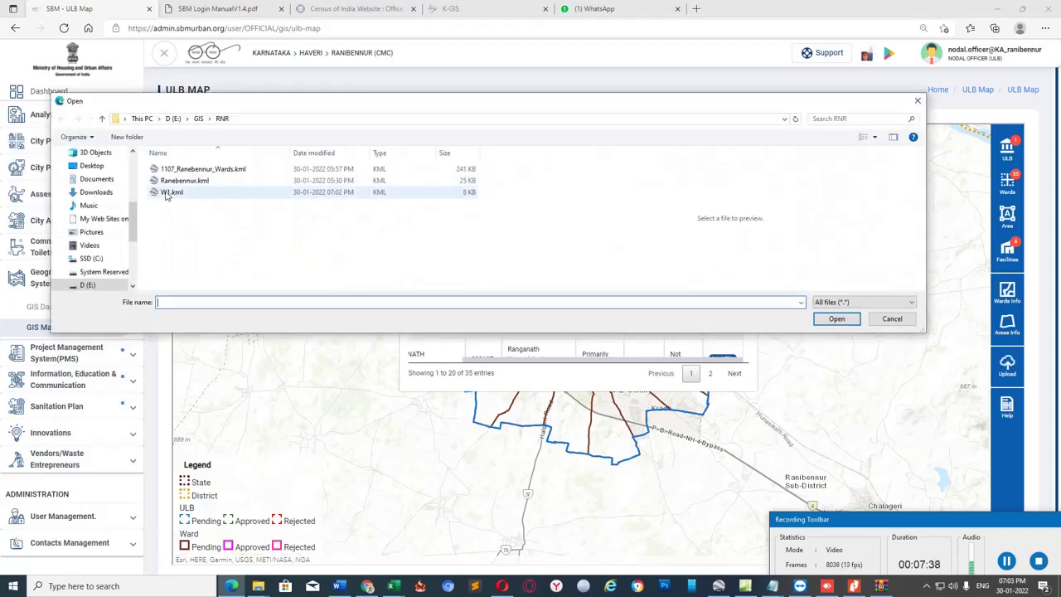
click(168, 193)
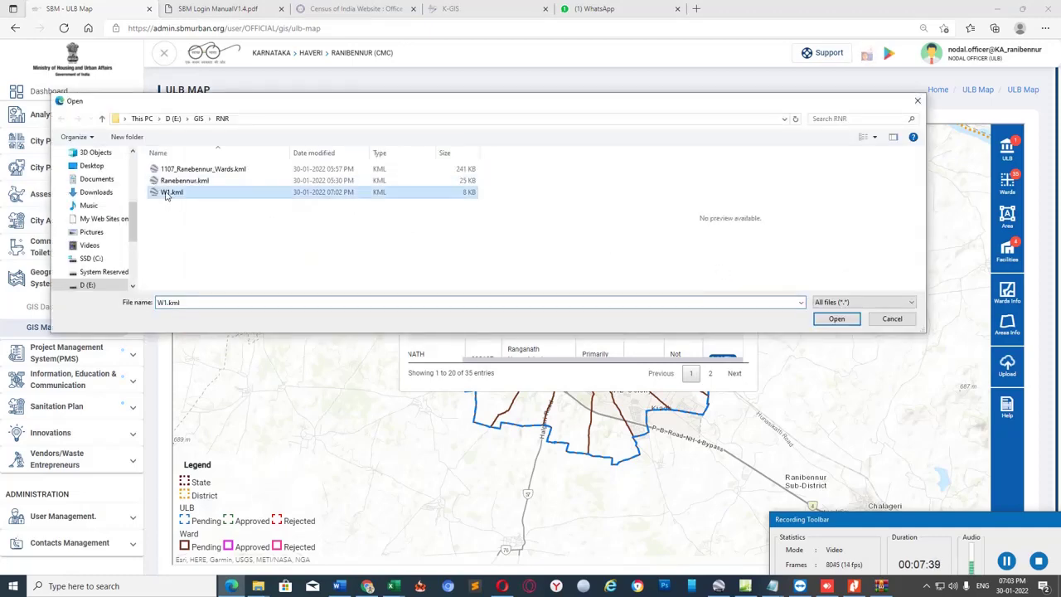
click(835, 319)
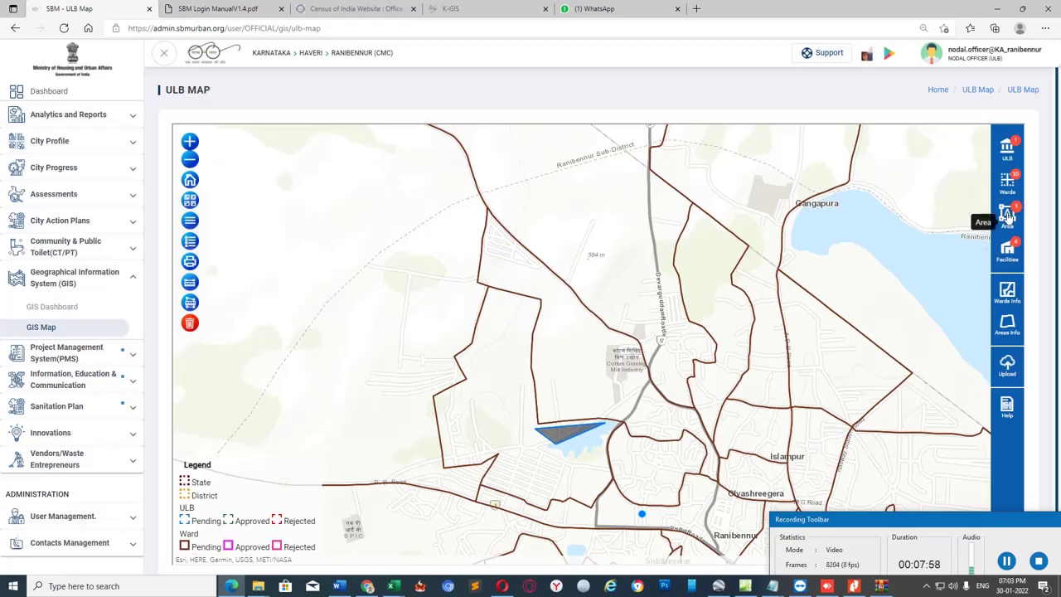
- Open the Area boundary details and list the pending areas
click(1008, 216)
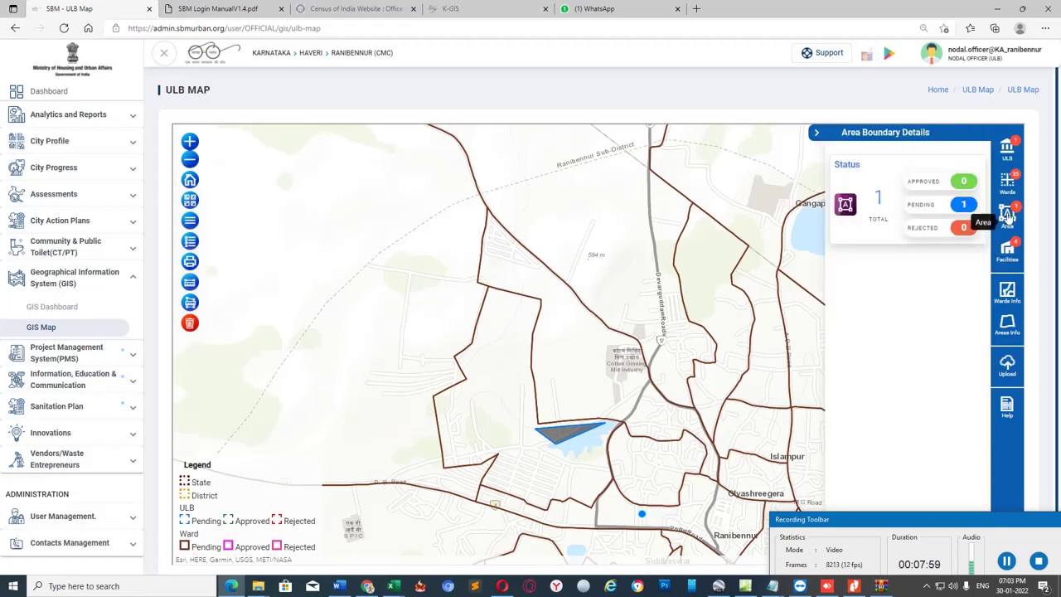
click(956, 205)
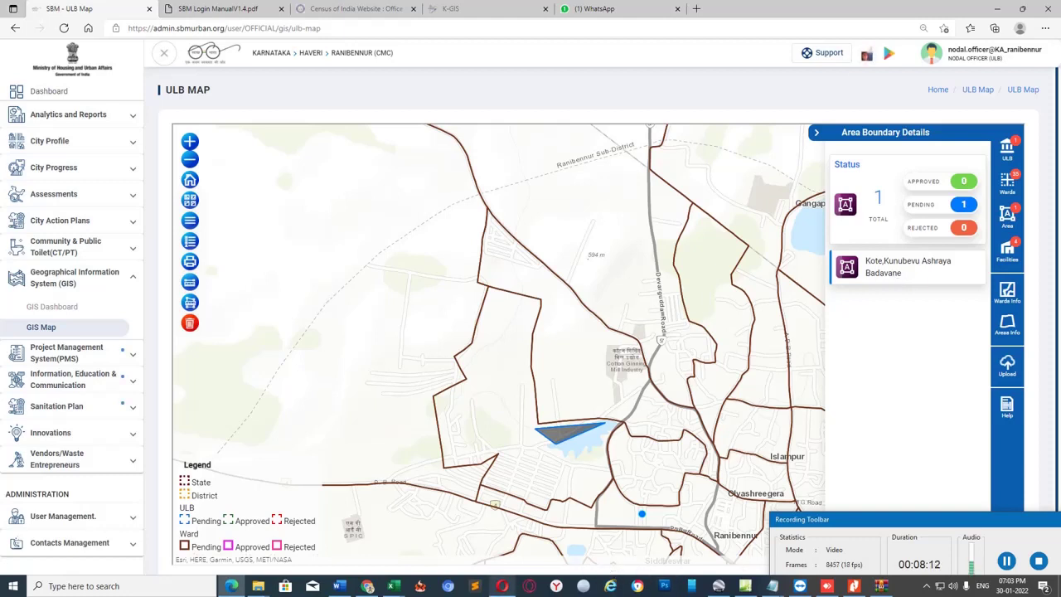
- Select the ward name HARALAYYANAGAR inside Excel cell G3 for copying
mouse_move(394, 586)
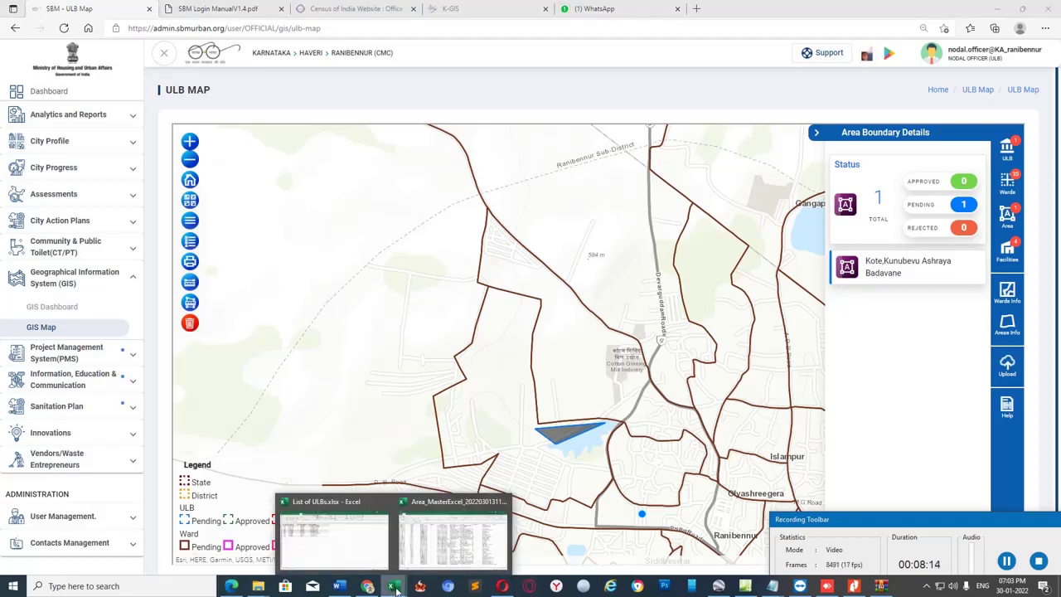
click(442, 548)
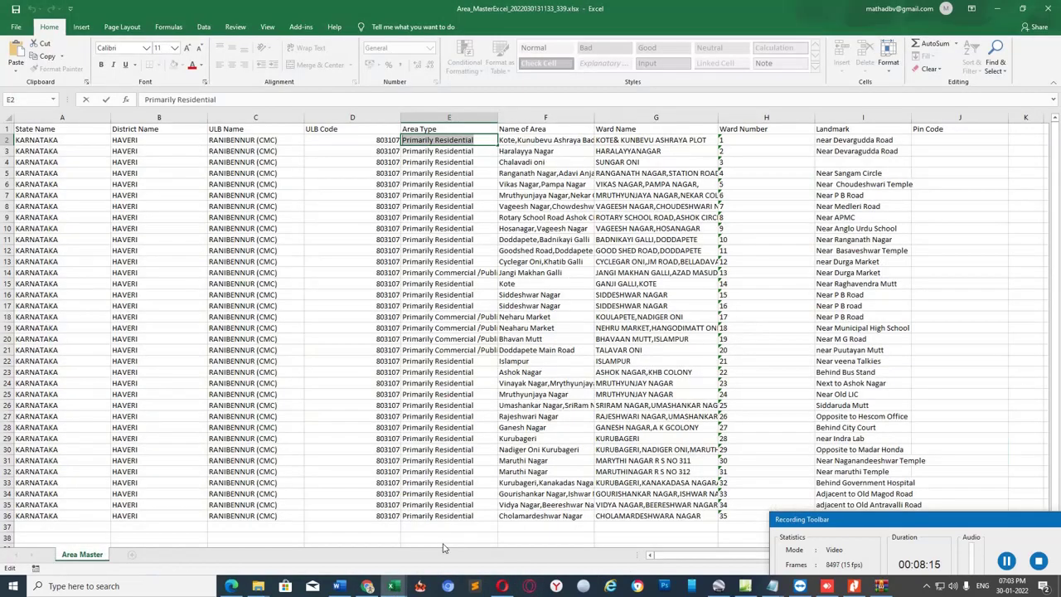
click(632, 151)
double_click(631, 151)
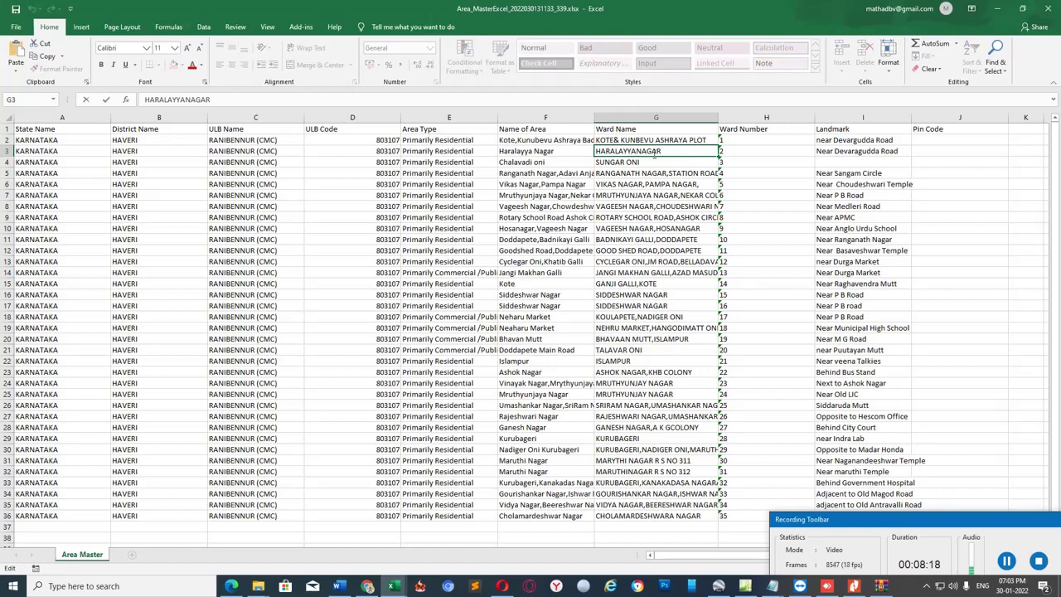
double_click(659, 151)
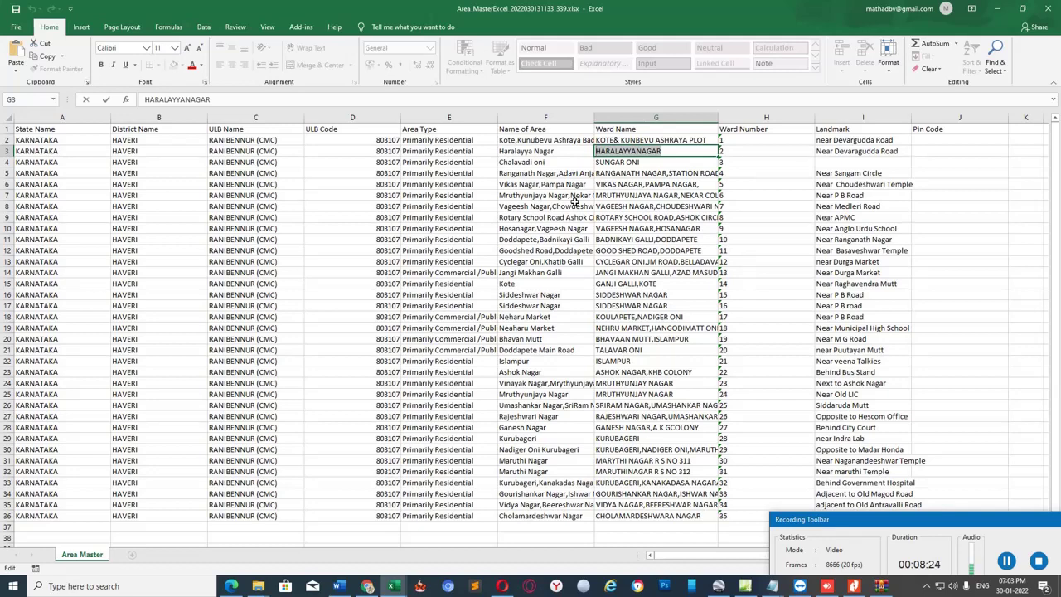
click(676, 151)
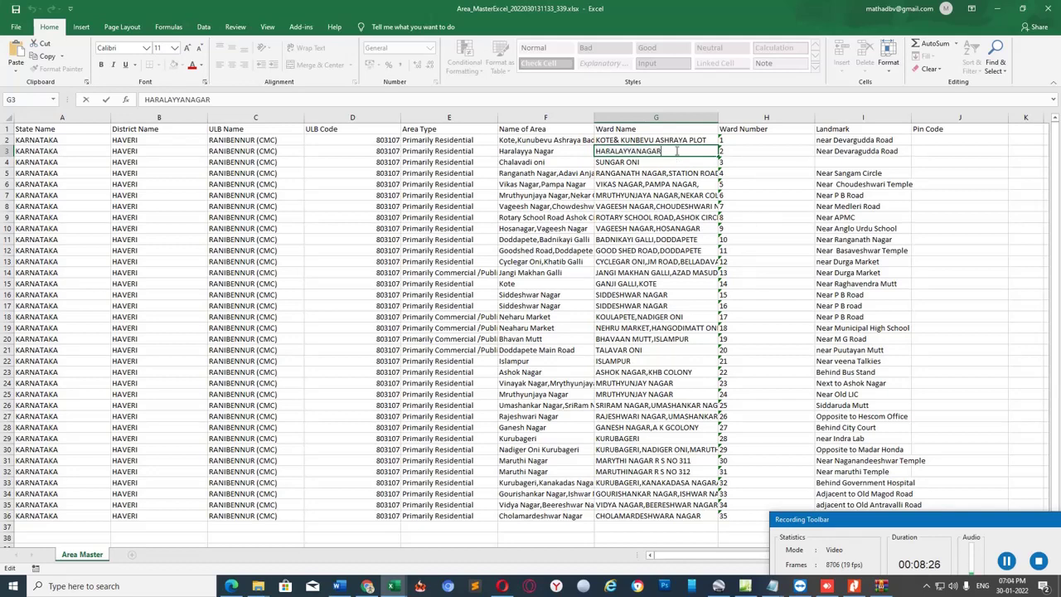
key(Escape)
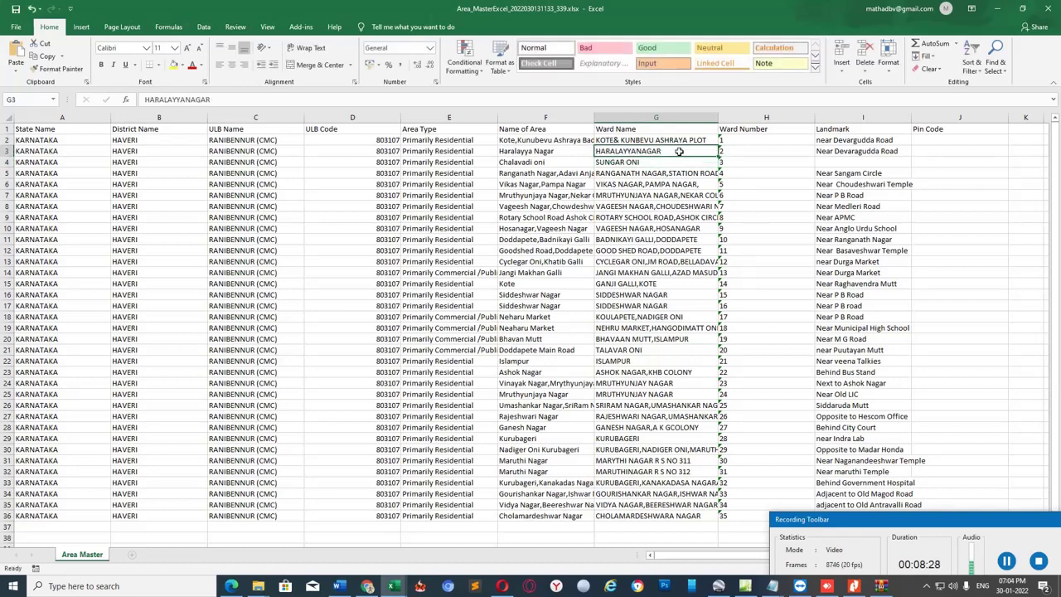
double_click(679, 151)
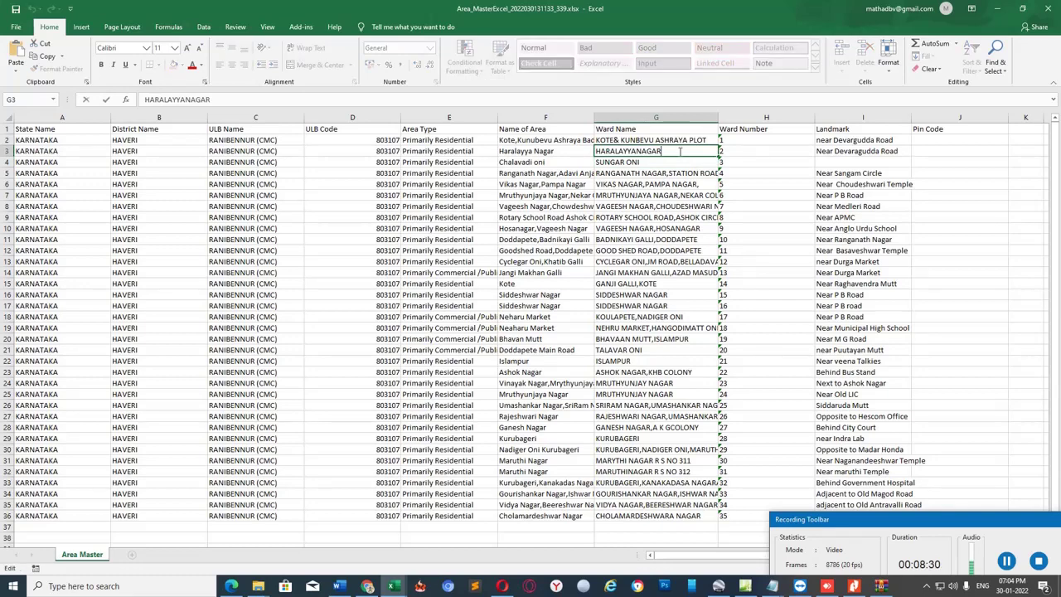
drag(689, 151, 569, 147)
key(ctrl+c)
- Replace the ward name with HARALAYYANAGAR, set wardcode to 2, and clear the old area name
key(alt+Tab)
key(alt+Tab)
key(alt+Tab)
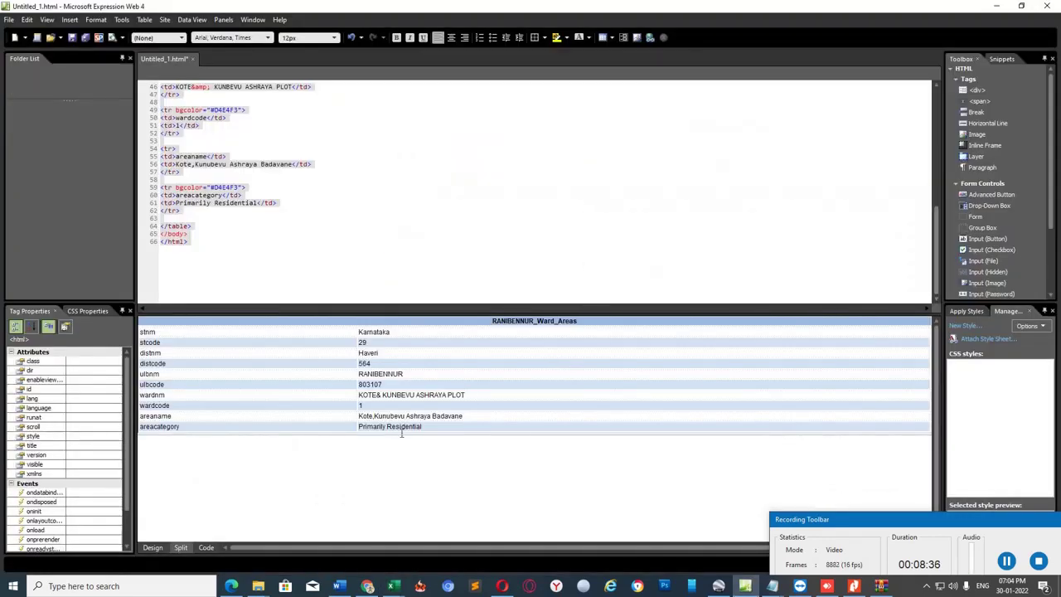
click(217, 392)
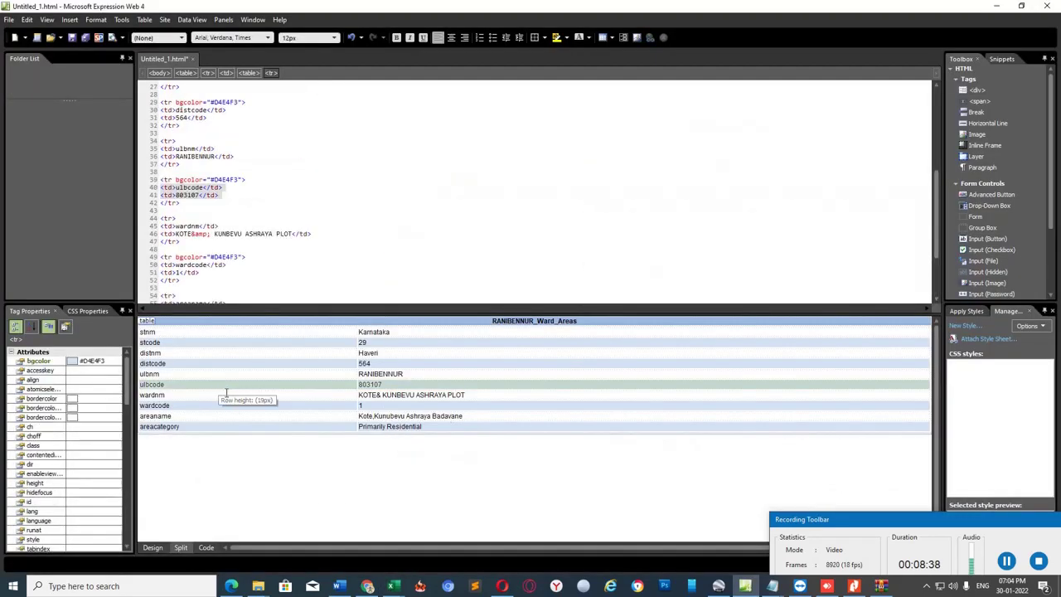
drag(478, 394, 358, 395)
key(ctrl+v)
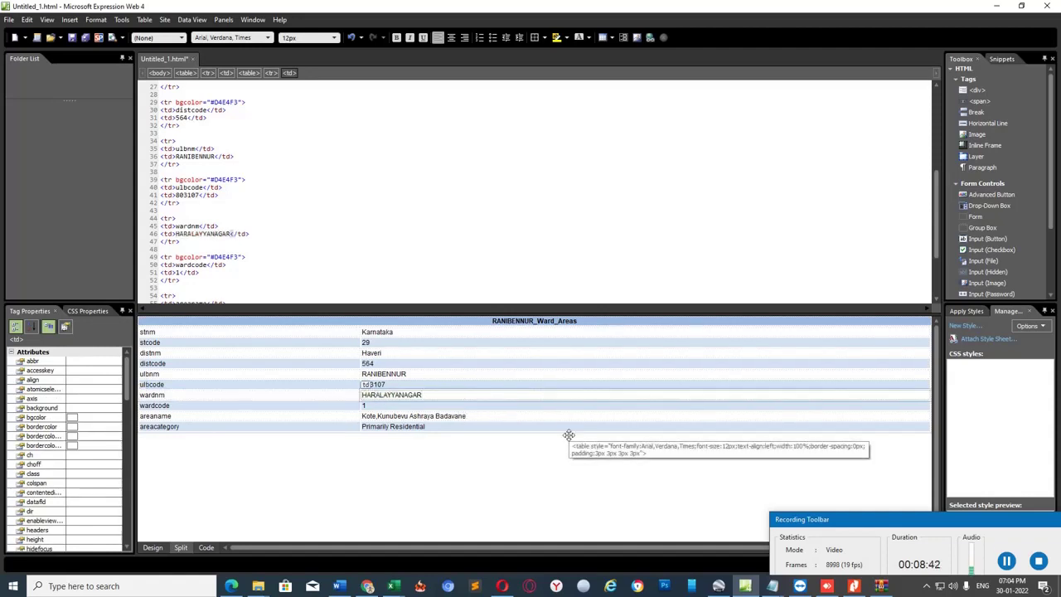
key(Down)
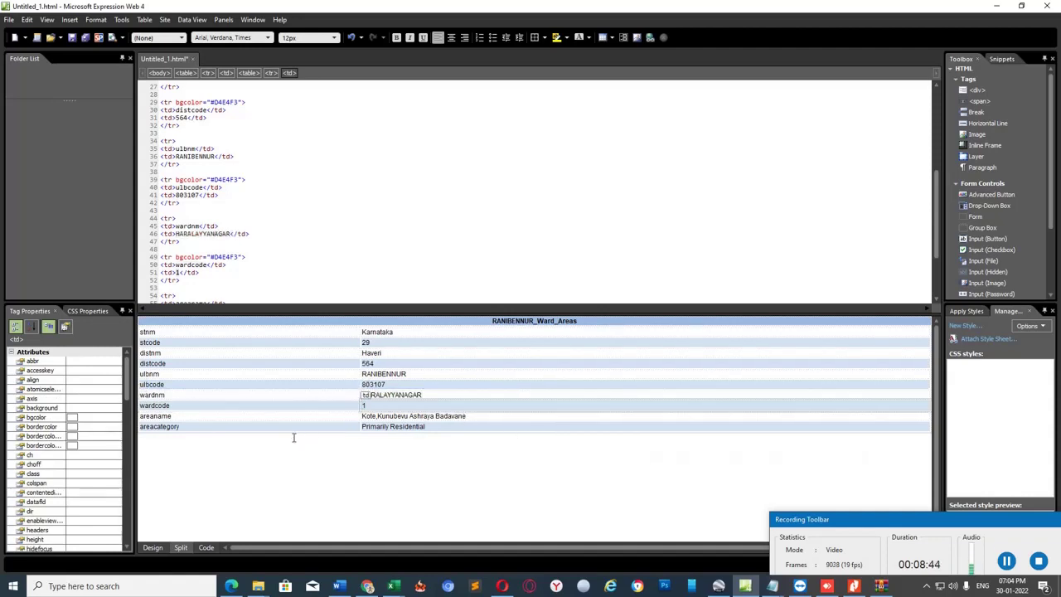
key(BackSpace)
text(2)
key(Down)
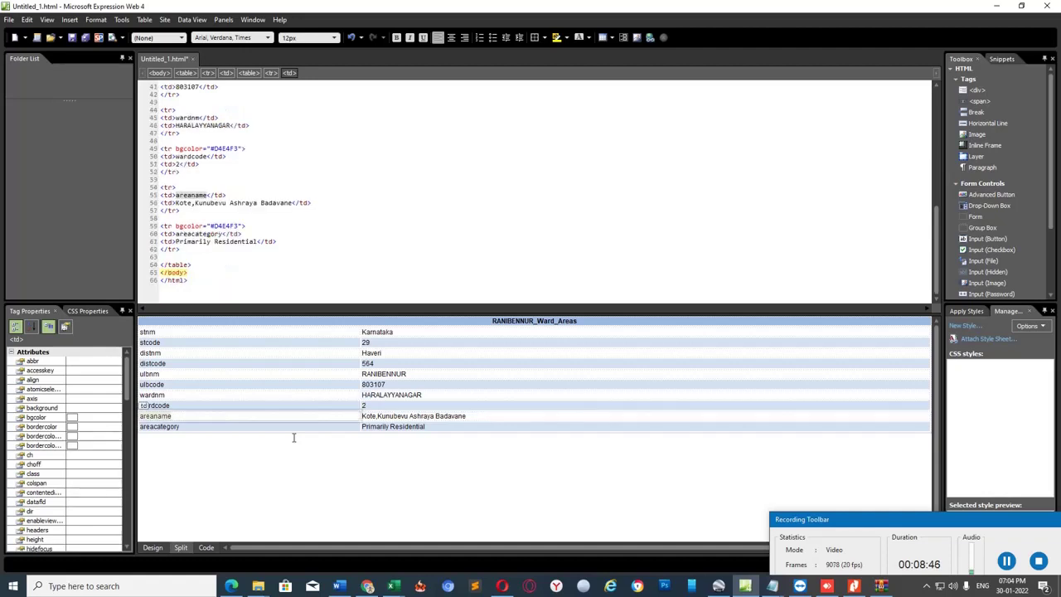
key(BackSpace)
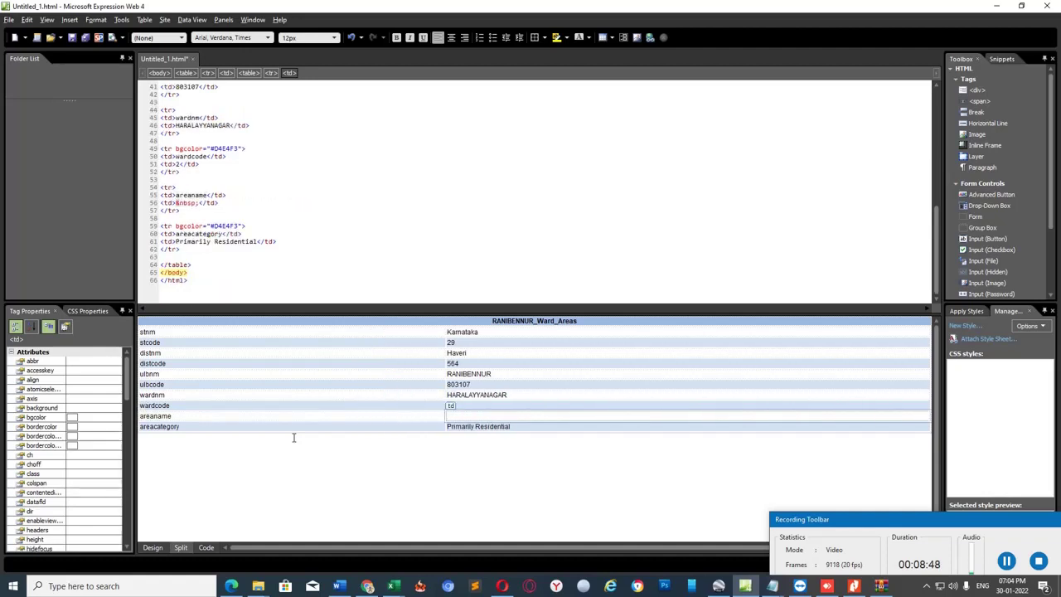
- Copy Haralayya Nagar from Excel cell F3 into the areaname row
key(alt+Tab)
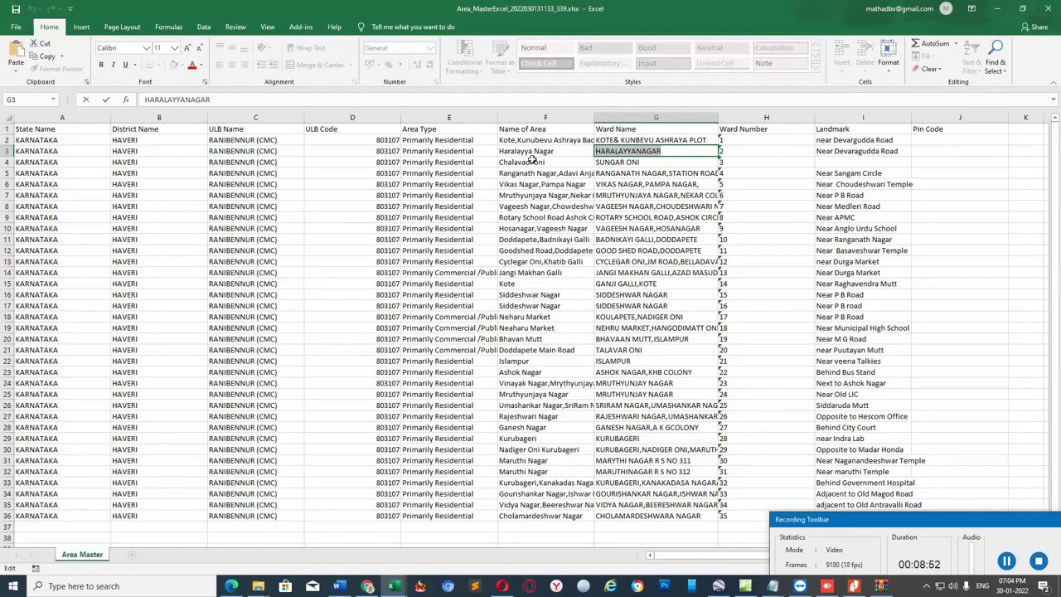
double_click(536, 154)
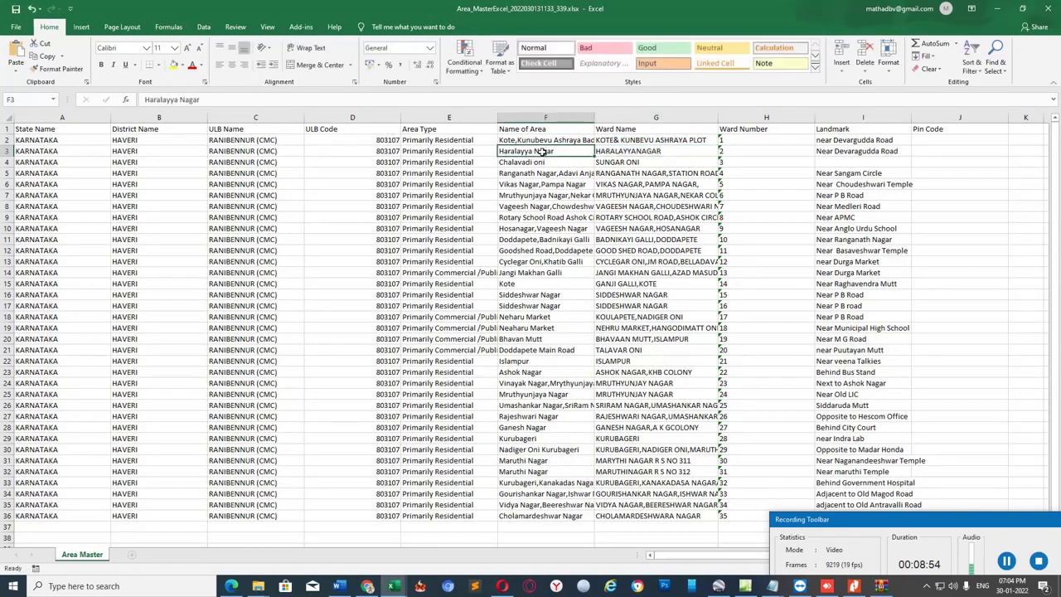
drag(505, 151, 460, 153)
key(ctrl+c)
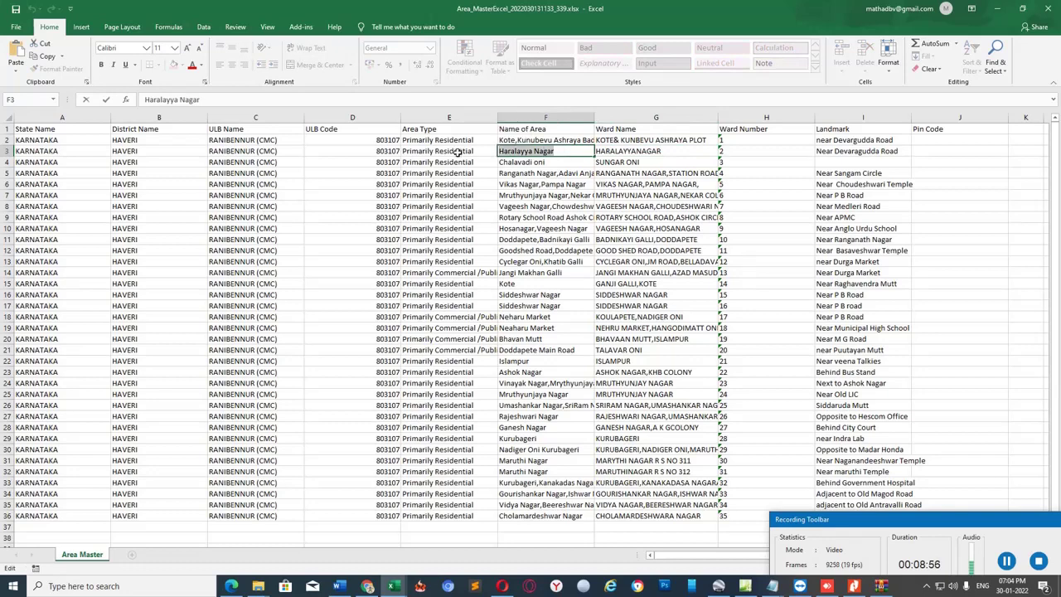
key(alt+Tab)
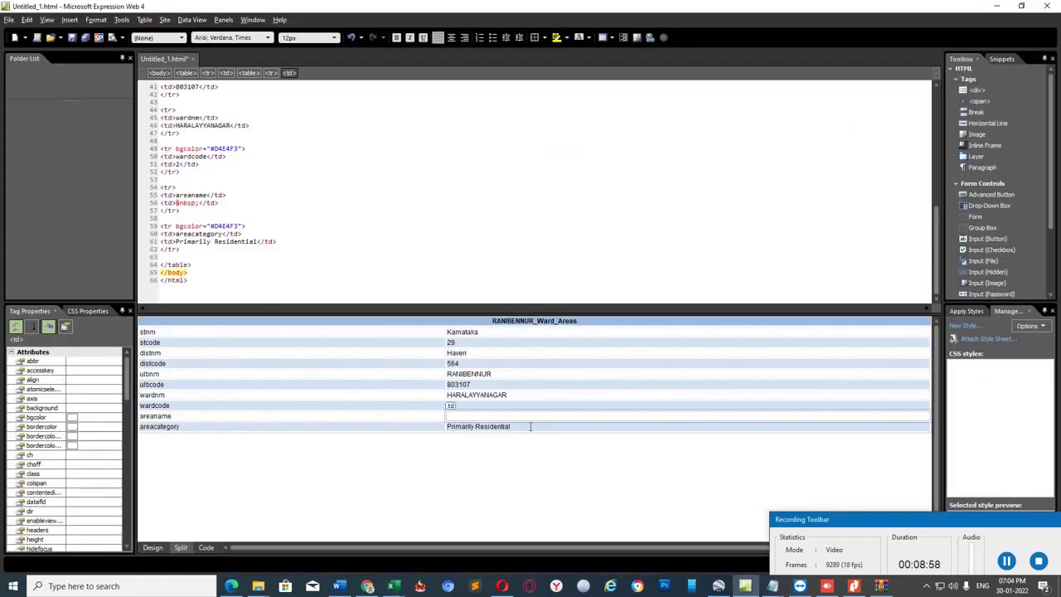
key(ctrl+v)
- Fill the areacategory row with Primarily Residential from Excel cell E3
click(253, 426)
key(Delete)
key(alt+Tab)
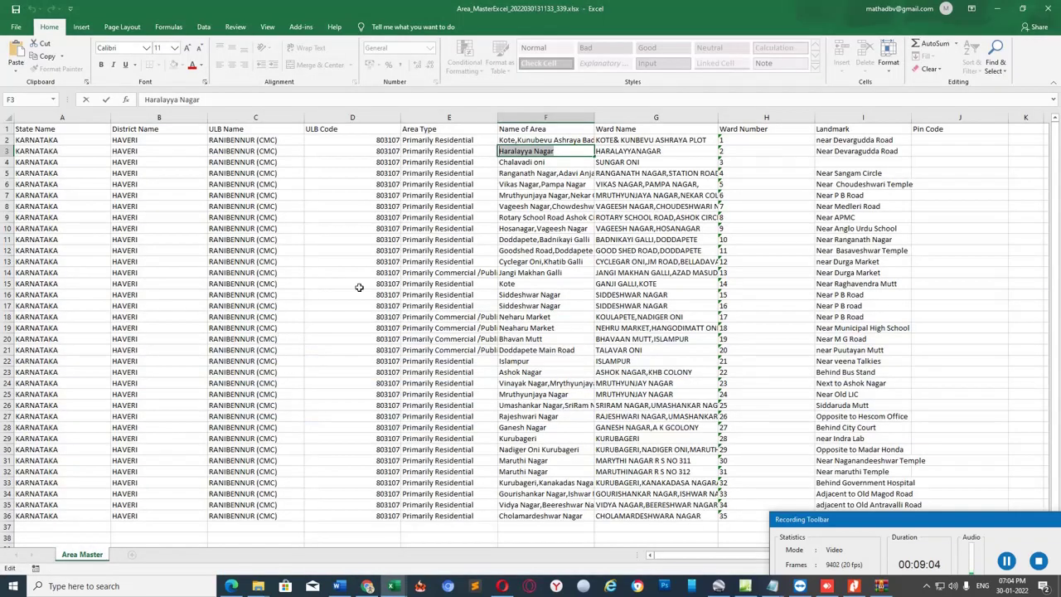
click(481, 151)
drag(480, 151, 358, 149)
key(ctrl+c)
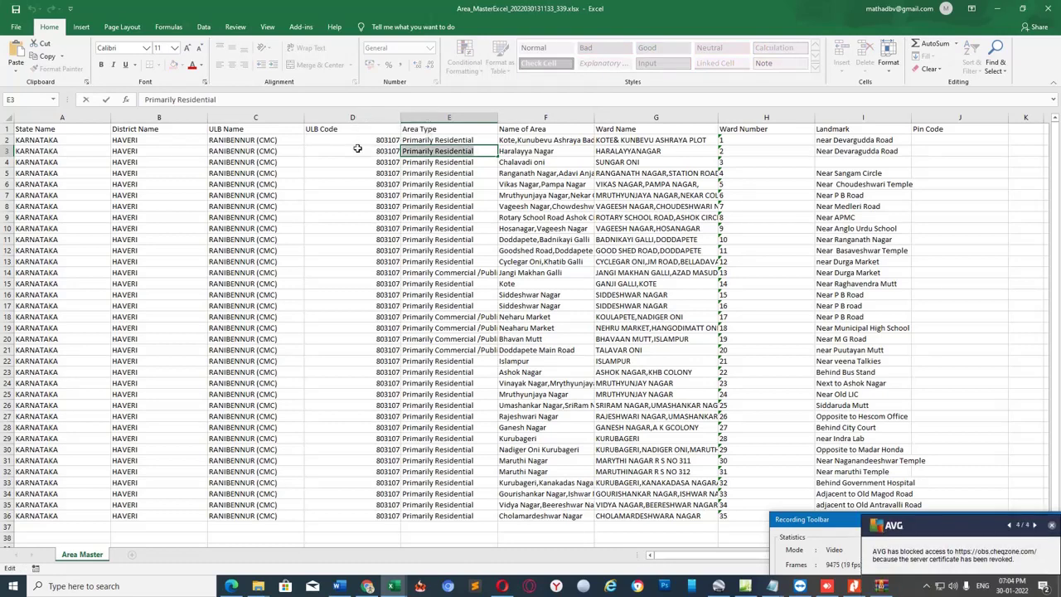
key(alt+Tab)
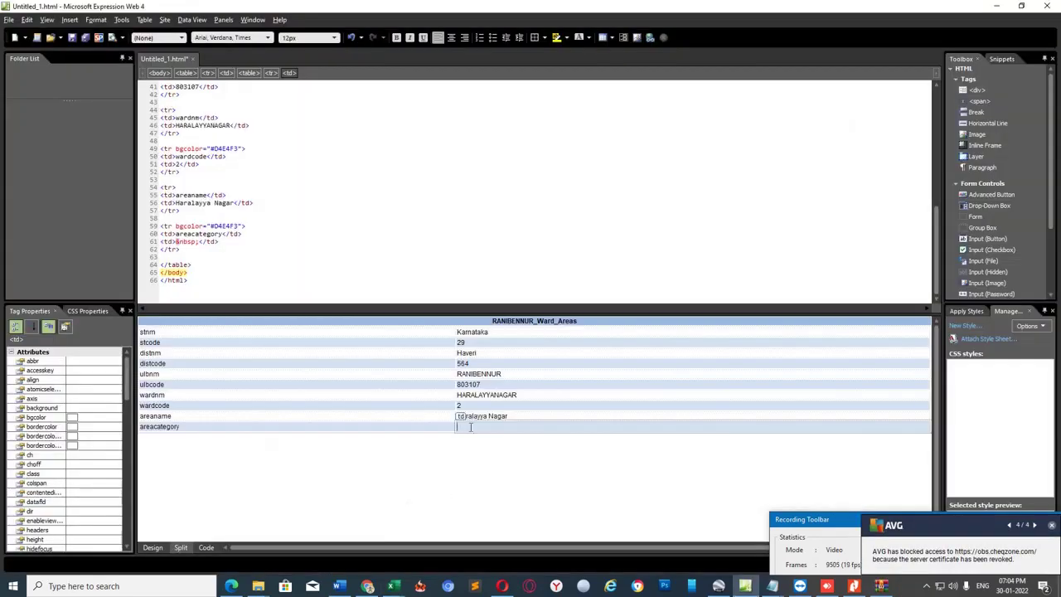
key(ctrl+v)
- Select all of the HTML code and copy it
click(326, 225)
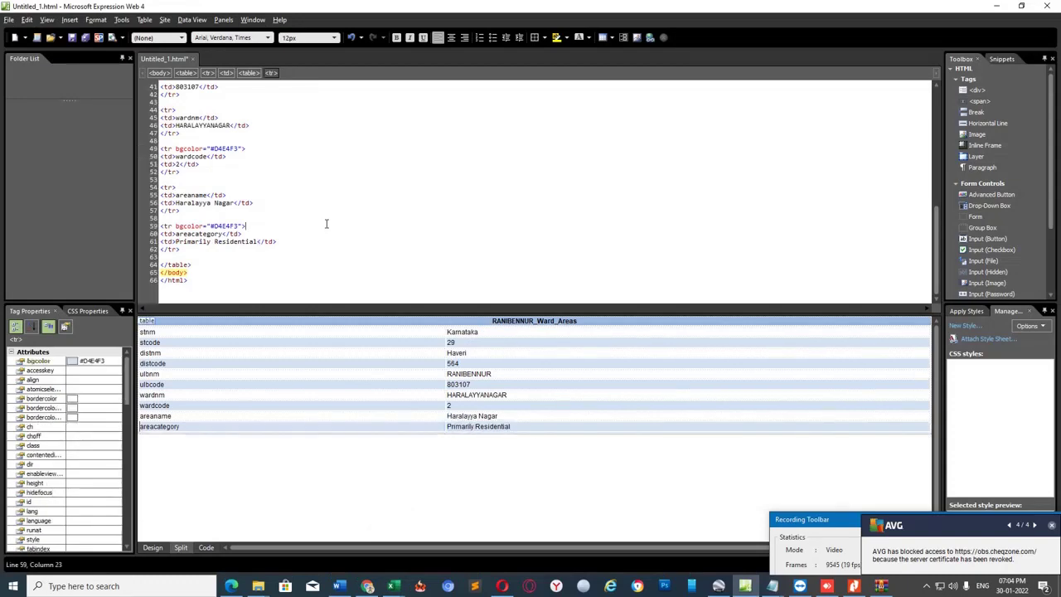
right_click(327, 225)
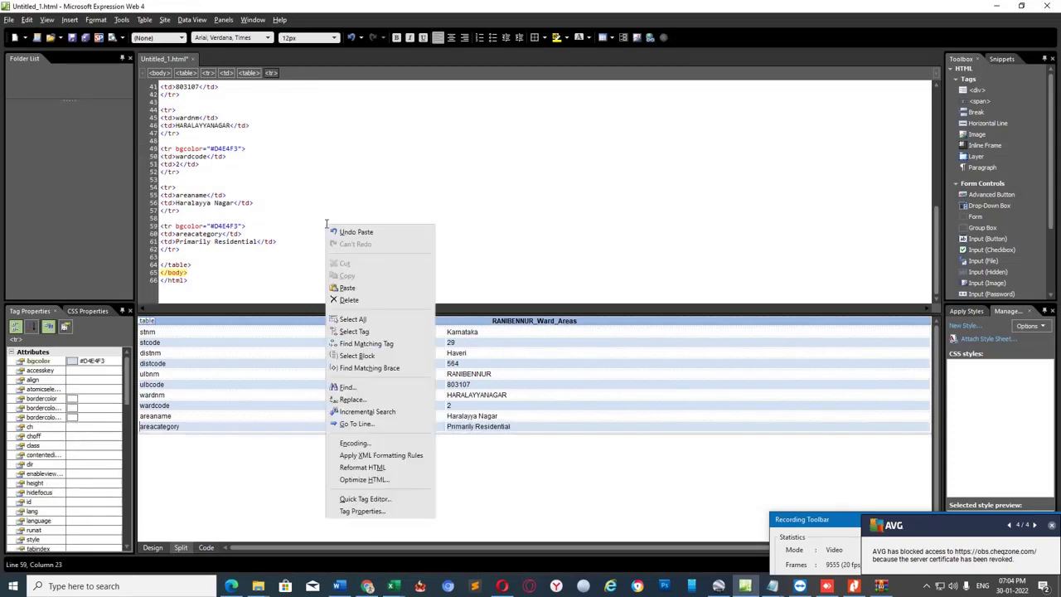
click(372, 319)
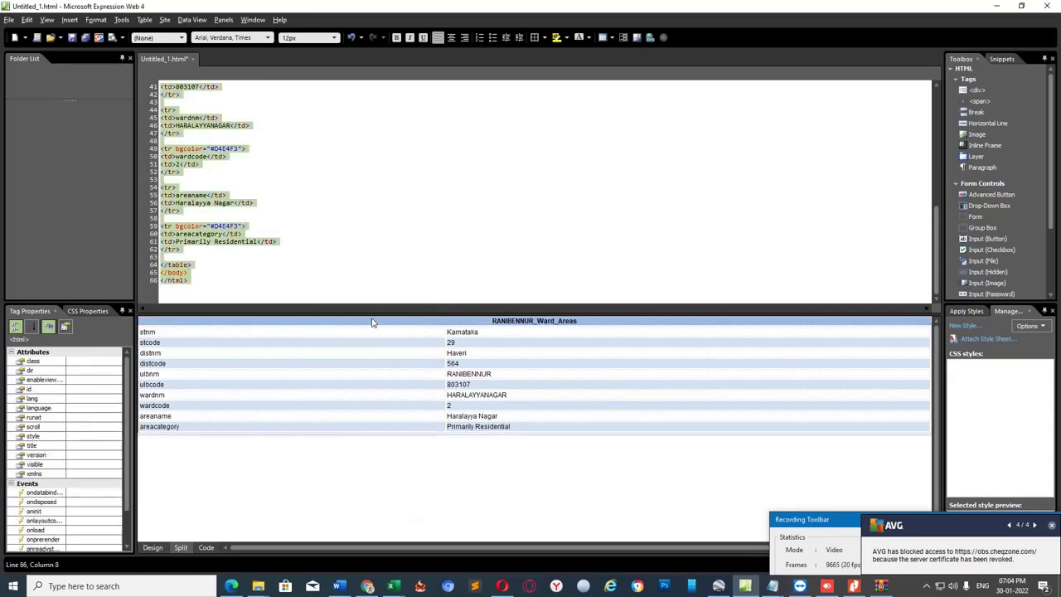
right_click(191, 199)
click(217, 247)
key(alt+Tab)
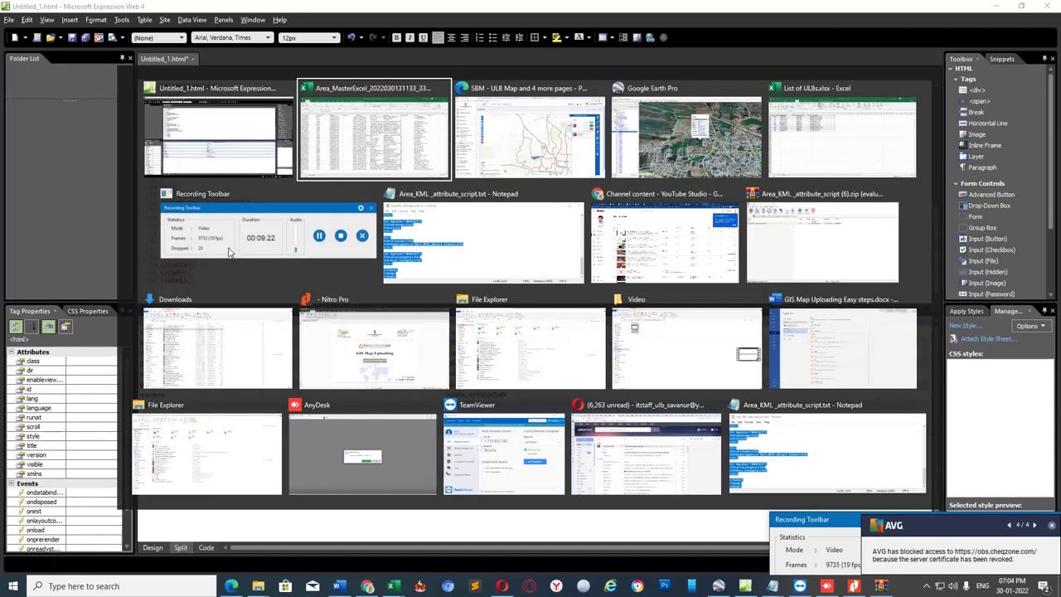
key(alt+Tab)
key(alt+Tab)
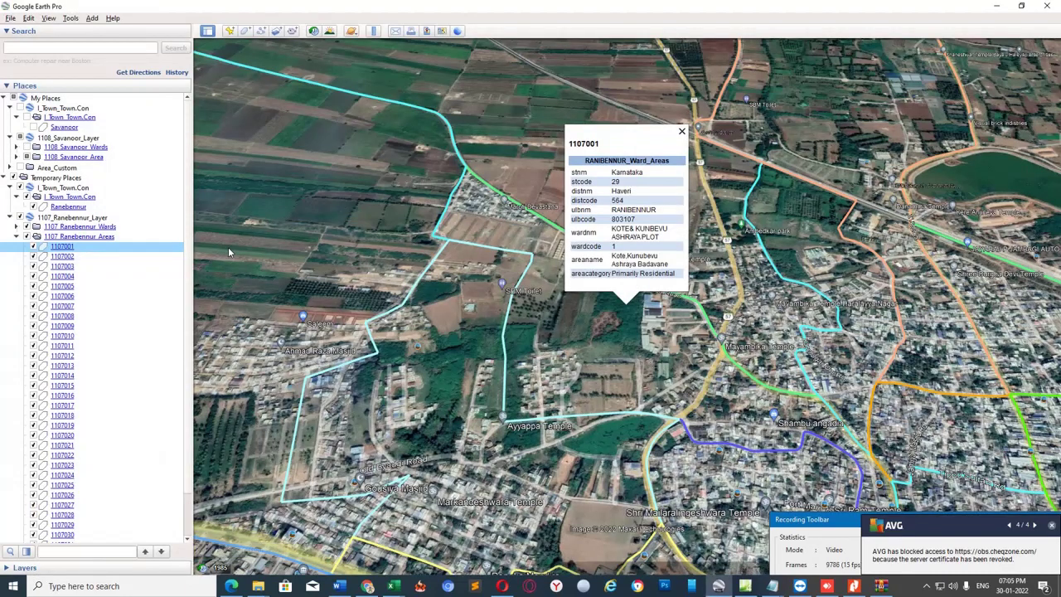
- Replace placemark 1107002's description with the copied ward table HTML and check its balloon
click(63, 258)
right_click(63, 258)
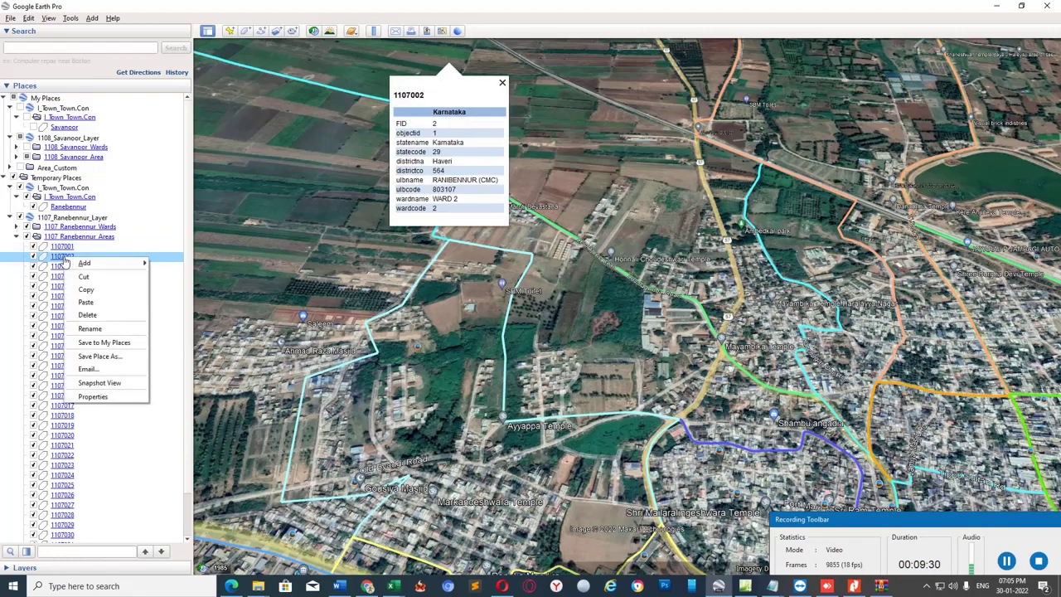
click(119, 399)
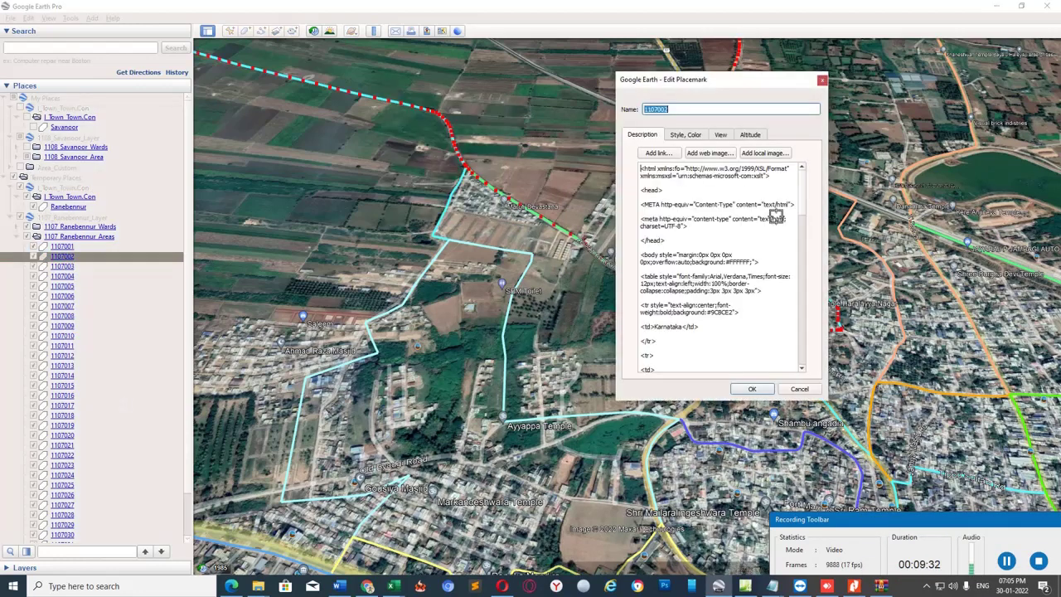
key(ctrl+a)
key(BackSpace)
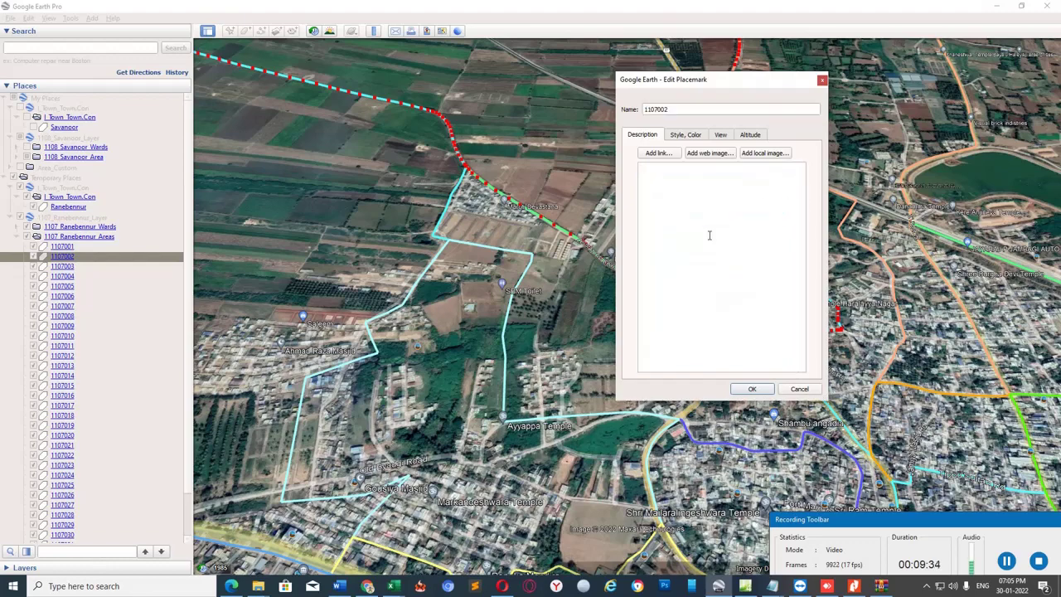
key(ctrl+v)
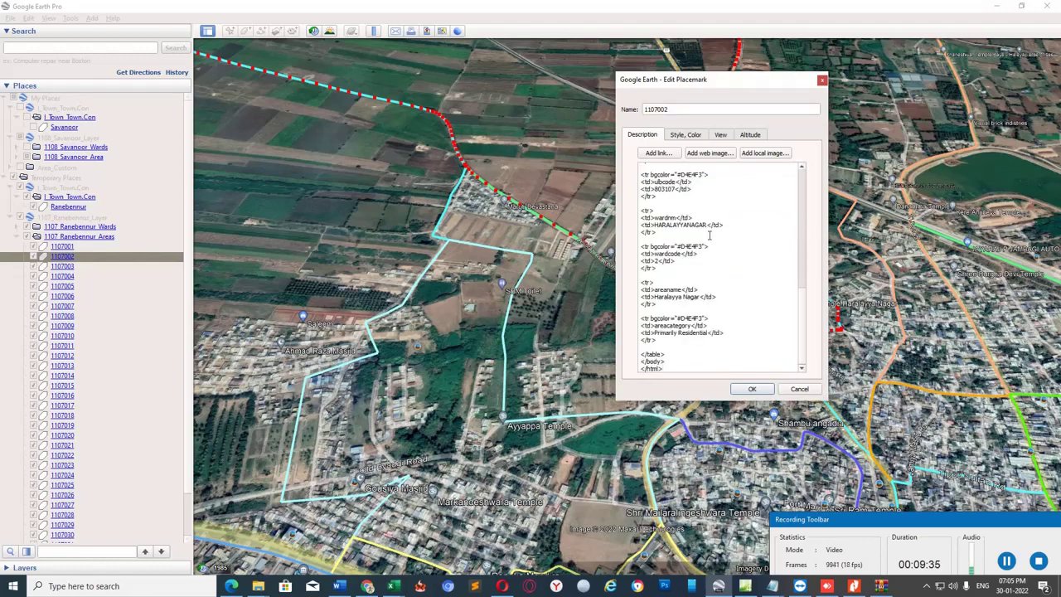
click(750, 389)
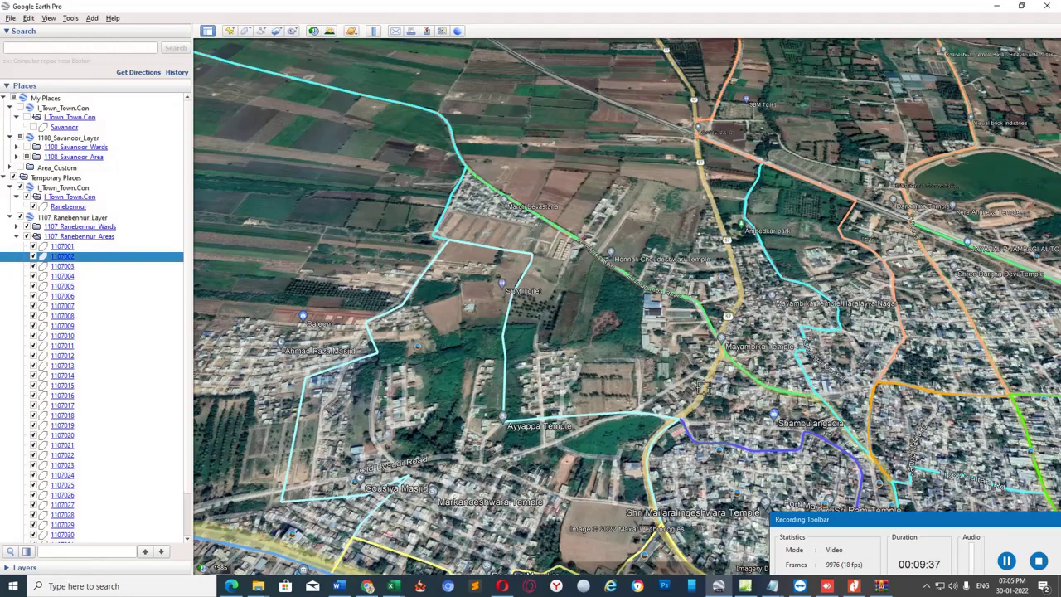
click(63, 258)
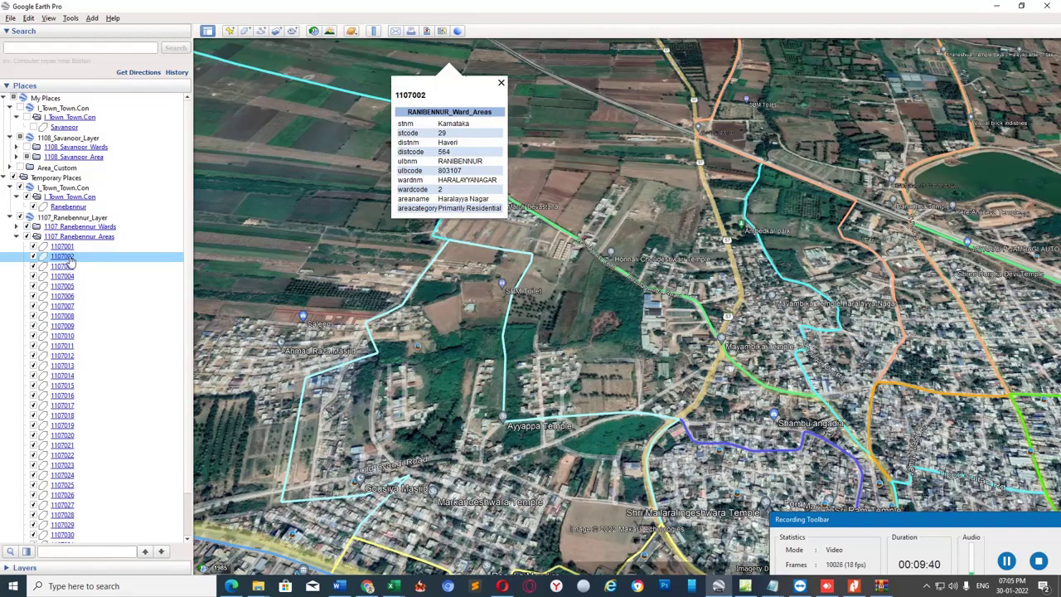
- Save placemark 1107002 as the KML file W2
right_click(72, 260)
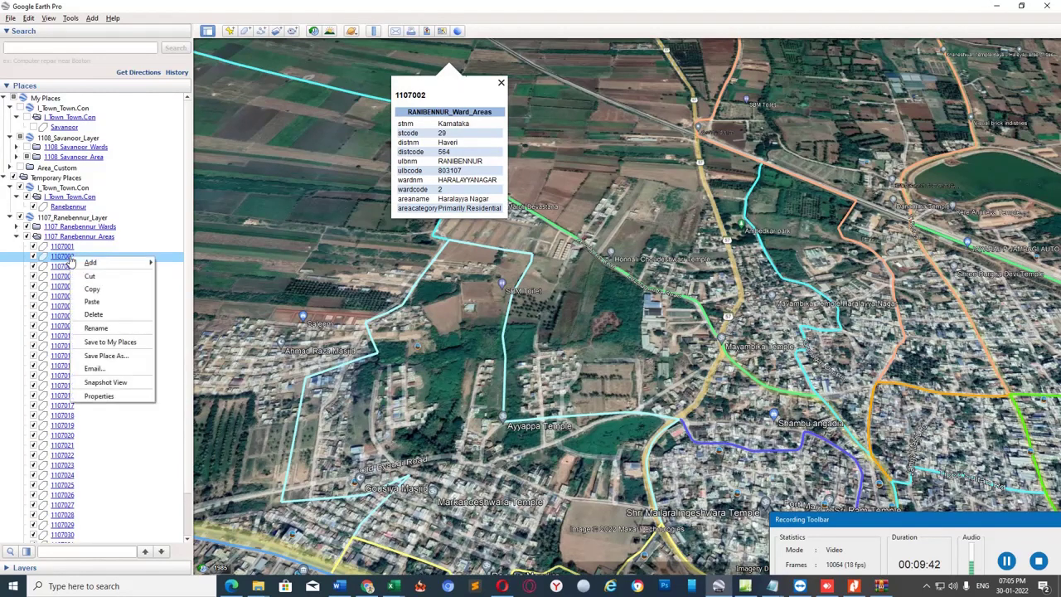
click(116, 361)
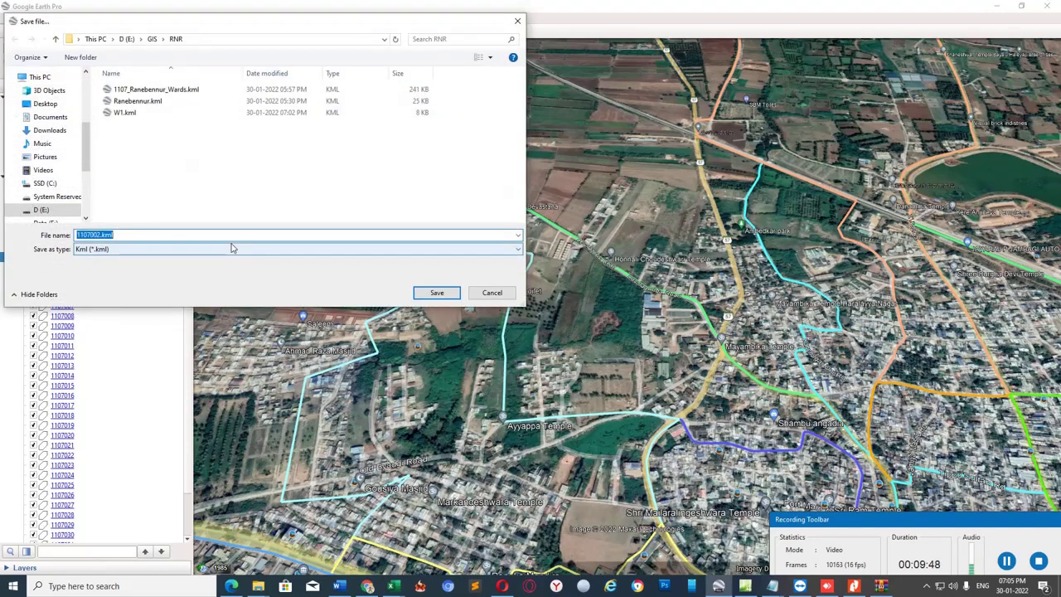
text(W2)
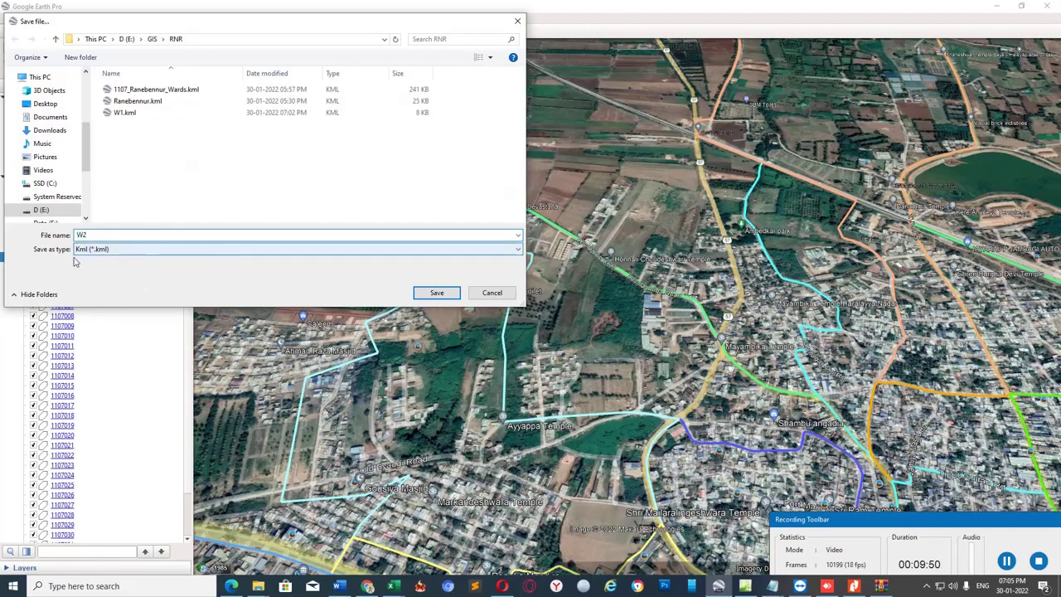
click(434, 293)
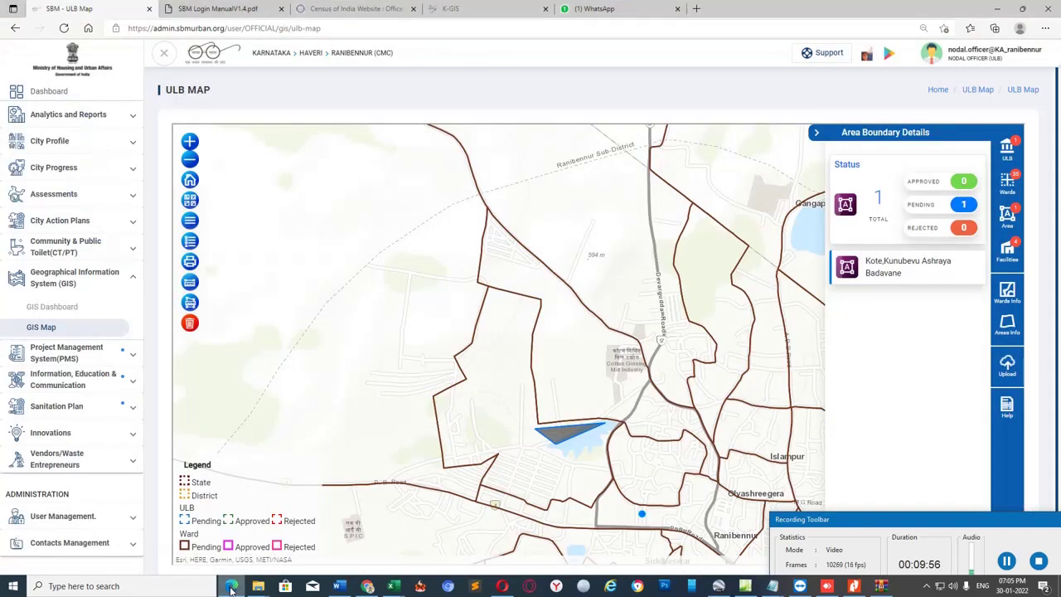
- Reopen the Area Boundary Status list and choose W2.kml as Haralayya Nagar's file
click(1009, 333)
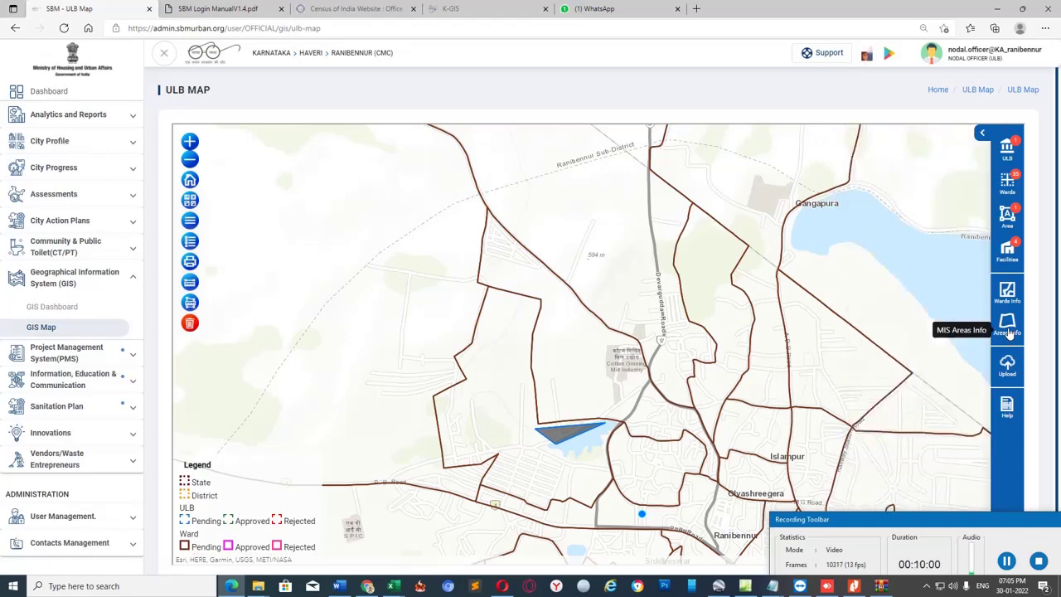
click(1008, 334)
drag(663, 360, 734, 367)
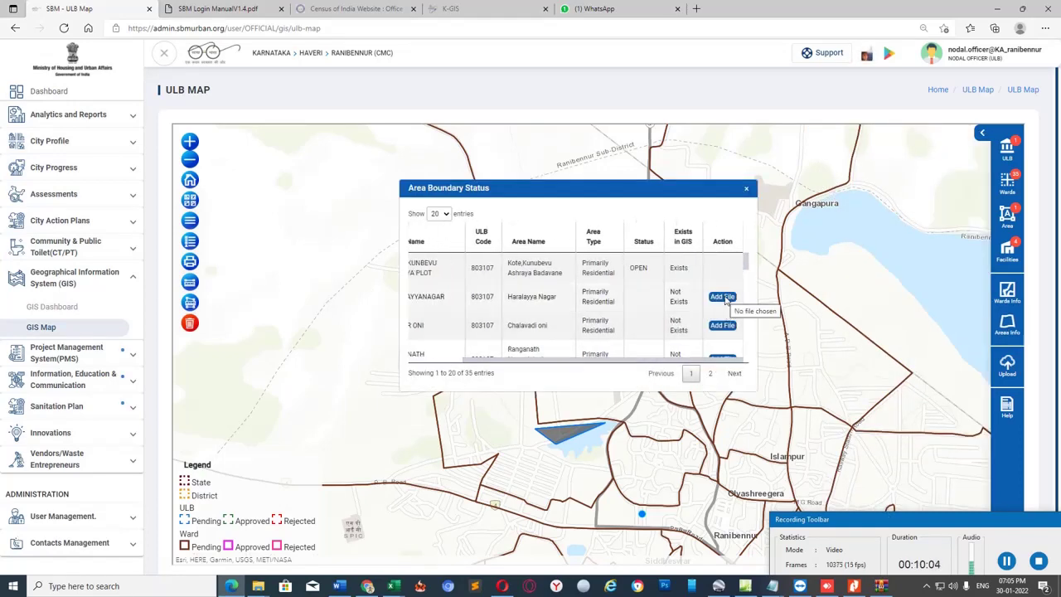
drag(609, 359, 551, 377)
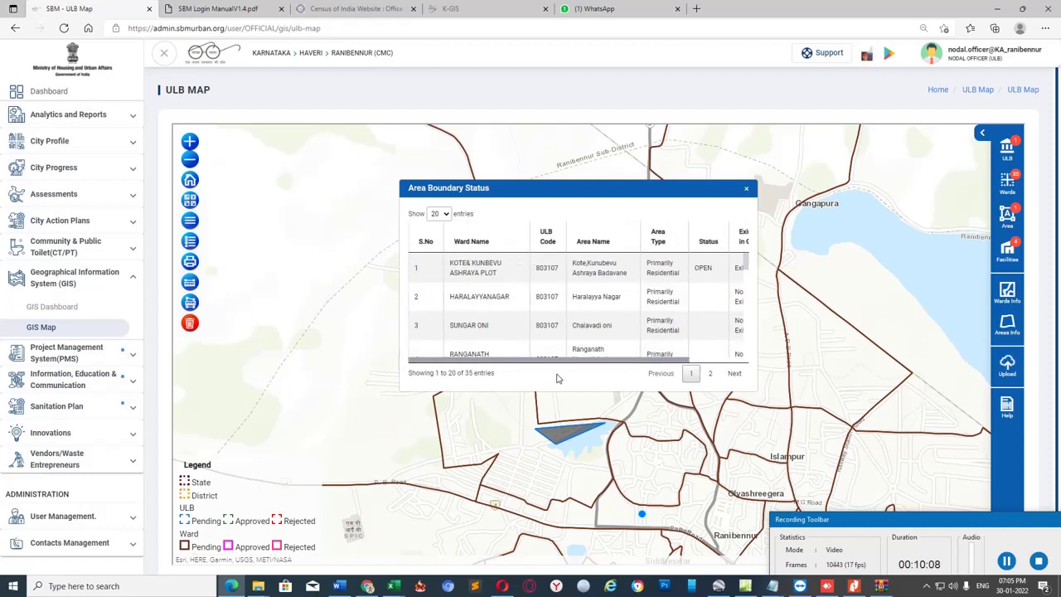
drag(558, 362, 696, 374)
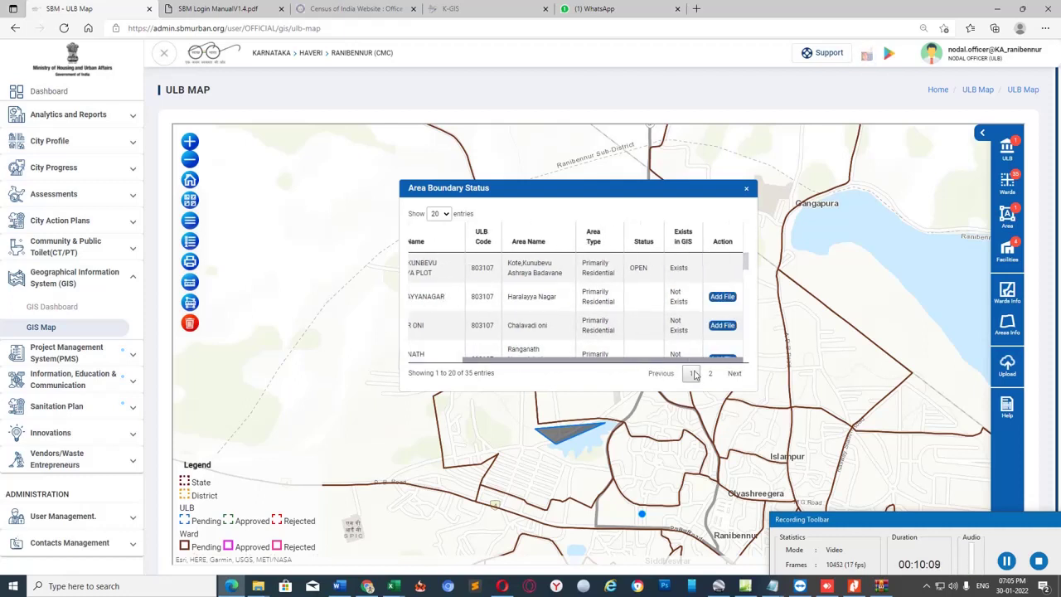
click(723, 301)
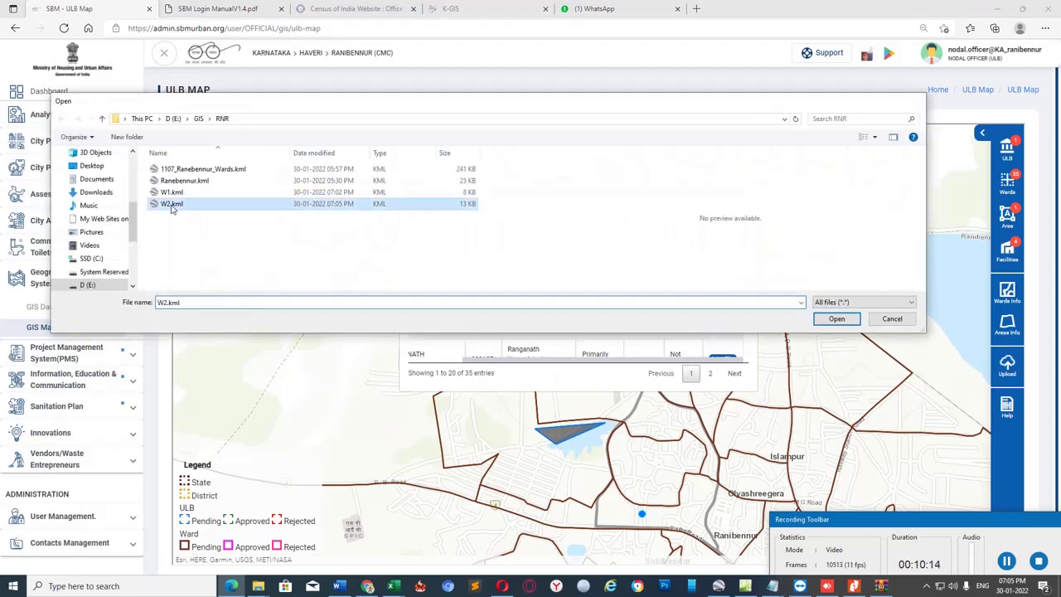
double_click(172, 204)
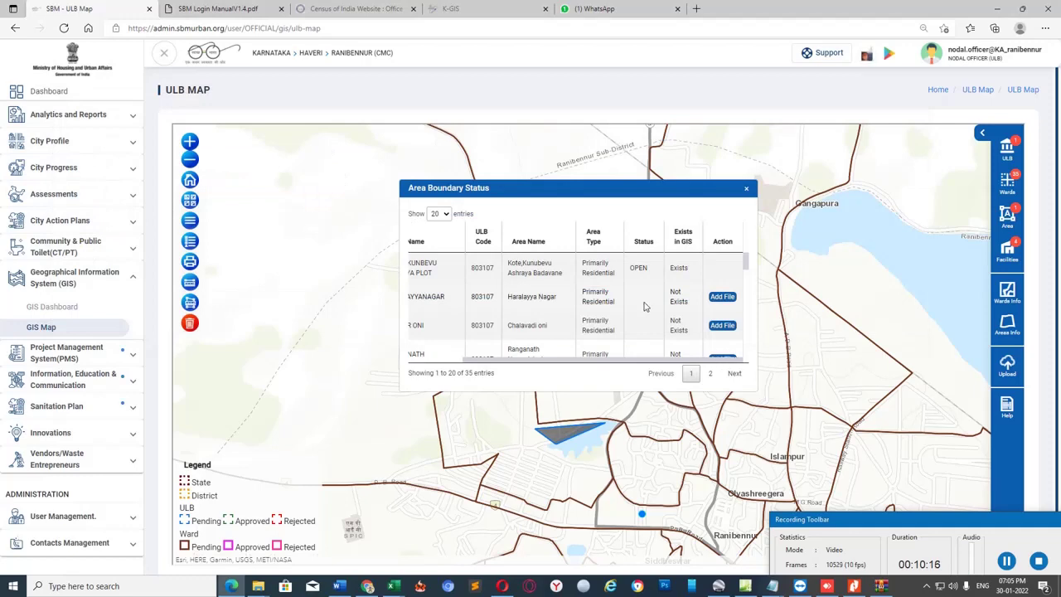